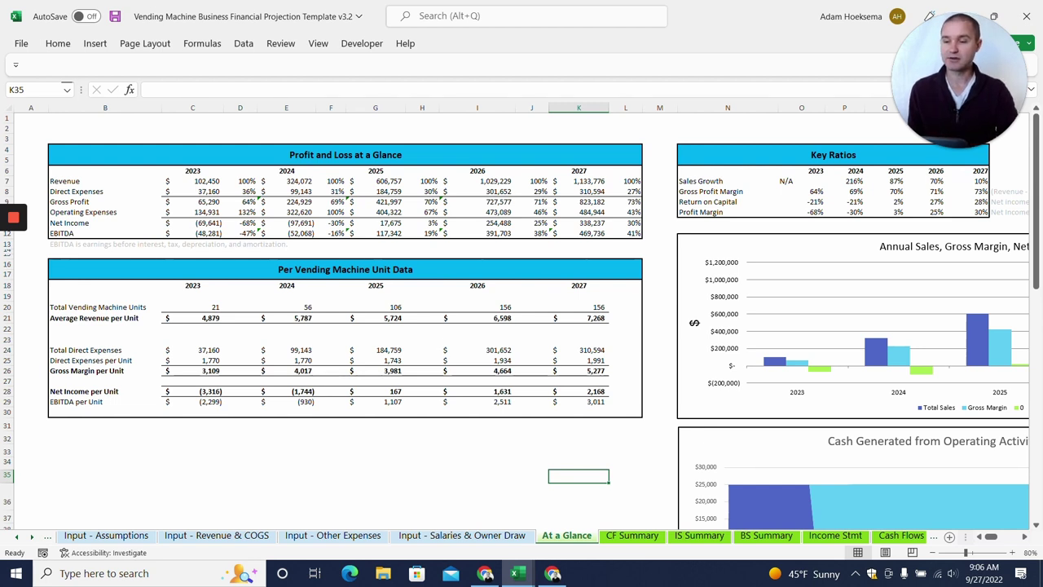
- Review the per-unit data and annual sales chart on the At a Glance sheet, and the annual cash flow summary
{"action": "left_click", "coordinate": [345, 269]}
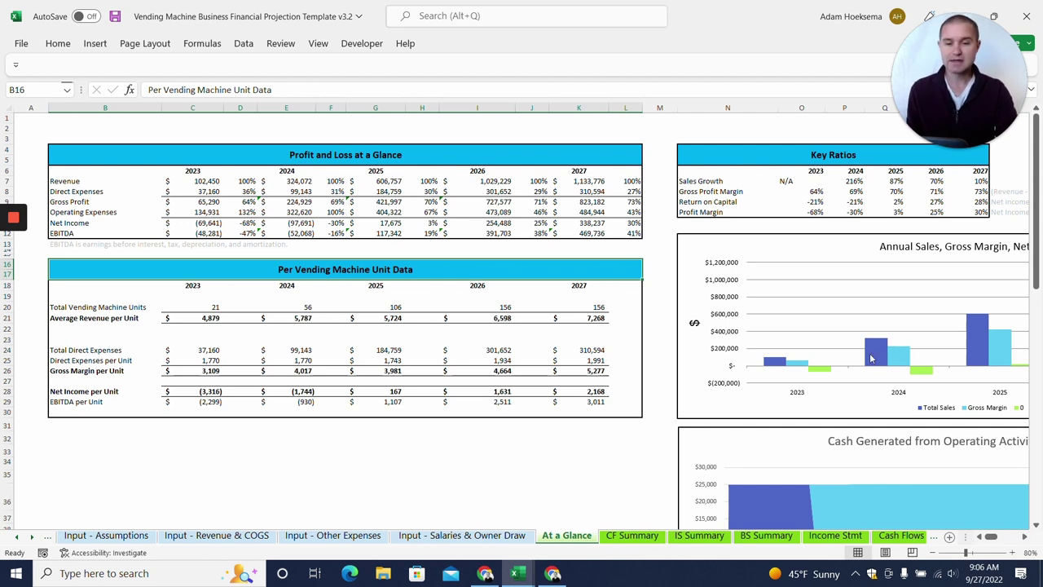
{"action": "left_click", "coordinate": [694, 322]}
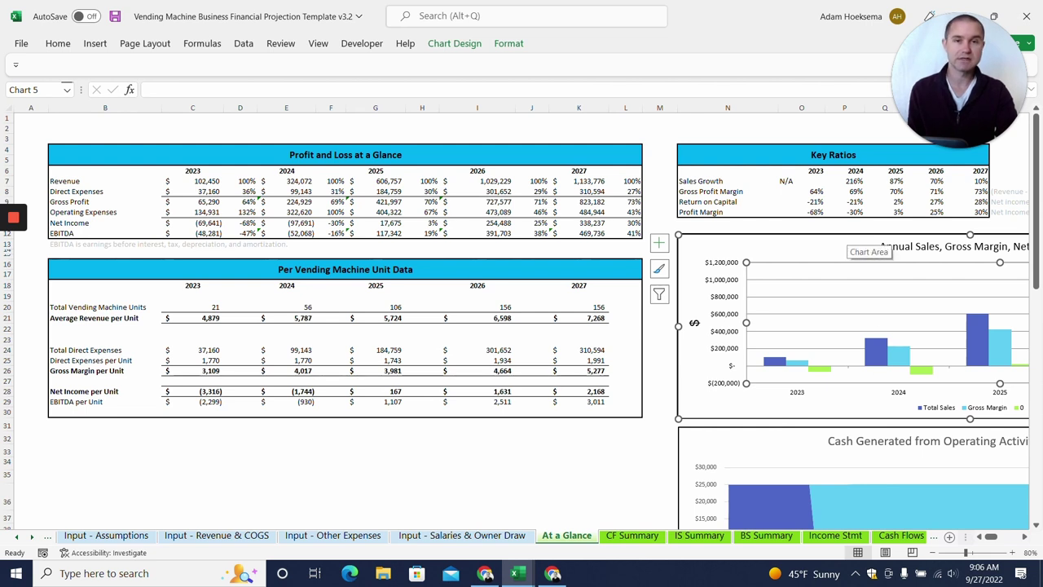
{"action": "left_click", "coordinate": [628, 537]}
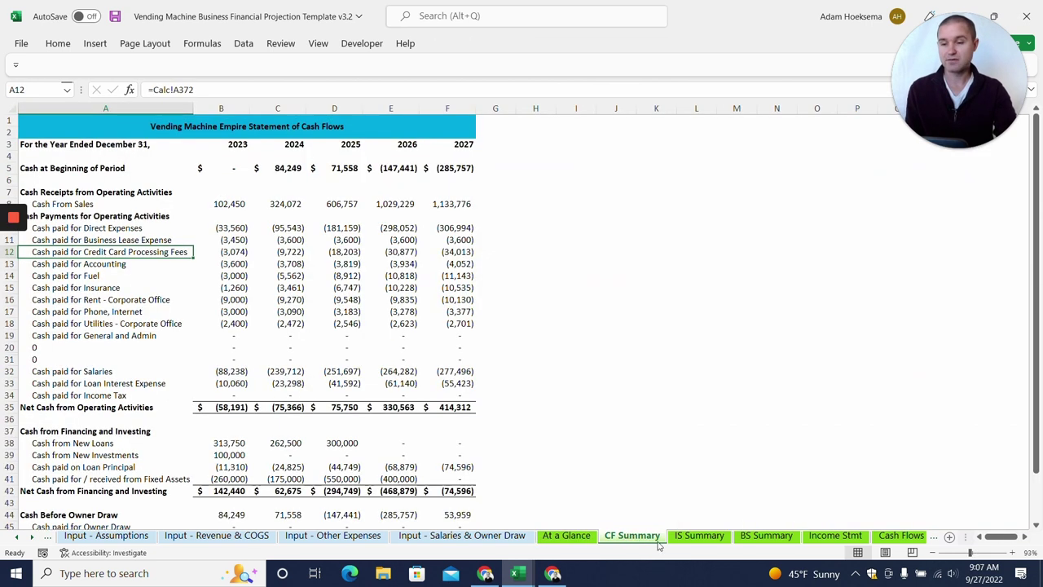
{"action": "scroll", "coordinate": [326, 326], "scroll_direction": "down", "scroll_amount": 4}
{"action": "scroll", "coordinate": [326, 326], "scroll_direction": "up", "scroll_amount": 4}
- Look over the annual income statement summary and the annual balance sheet summary
{"action": "left_click", "coordinate": [698, 535]}
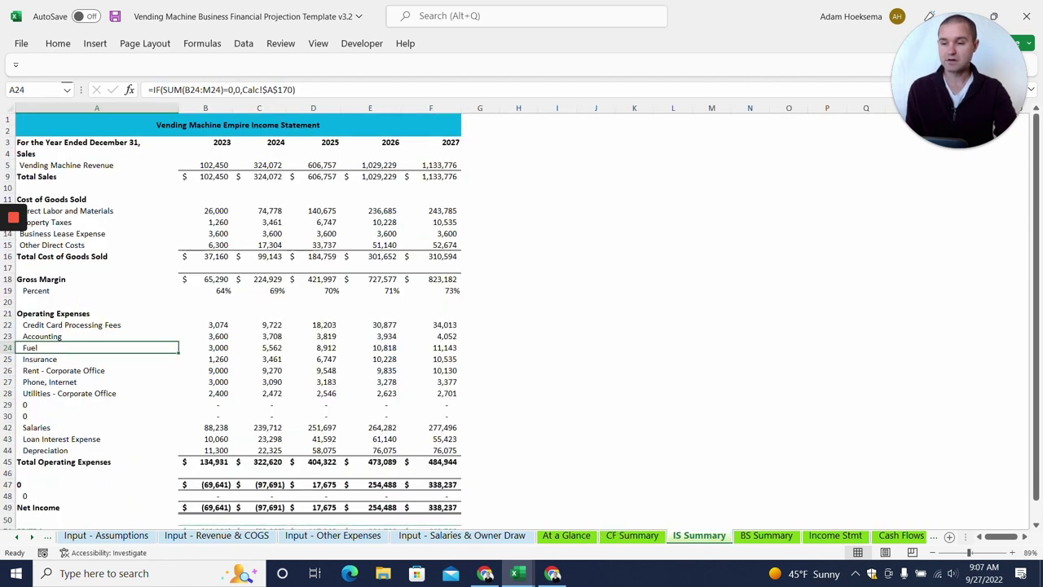
{"action": "scroll", "coordinate": [326, 326], "scroll_direction": "down", "scroll_amount": 3}
{"action": "scroll", "coordinate": [326, 326], "scroll_direction": "up", "scroll_amount": 3}
{"action": "left_click", "coordinate": [765, 535]}
{"action": "scroll", "coordinate": [326, 326], "scroll_direction": "up", "scroll_amount": 4}
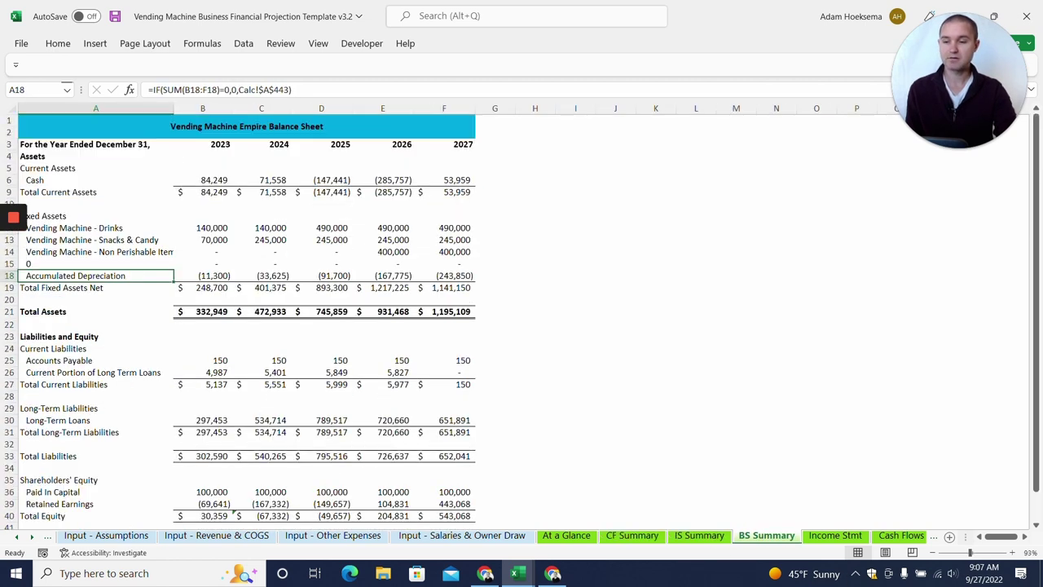
{"action": "scroll", "coordinate": [521, 326], "scroll_direction": "down", "scroll_amount": 1}
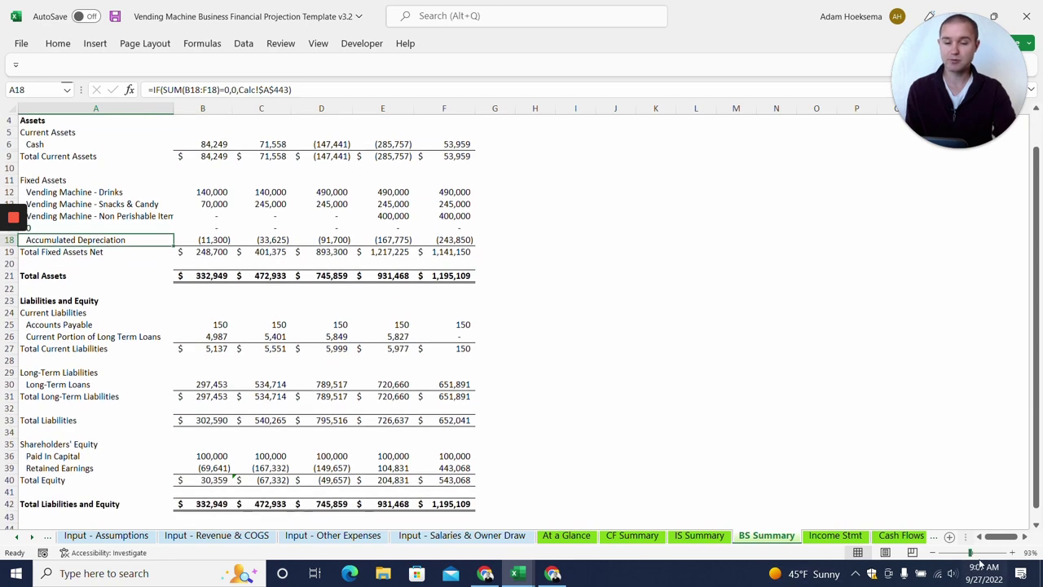
- Look through the monthly pro forma income statement
{"action": "left_click", "coordinate": [811, 535]}
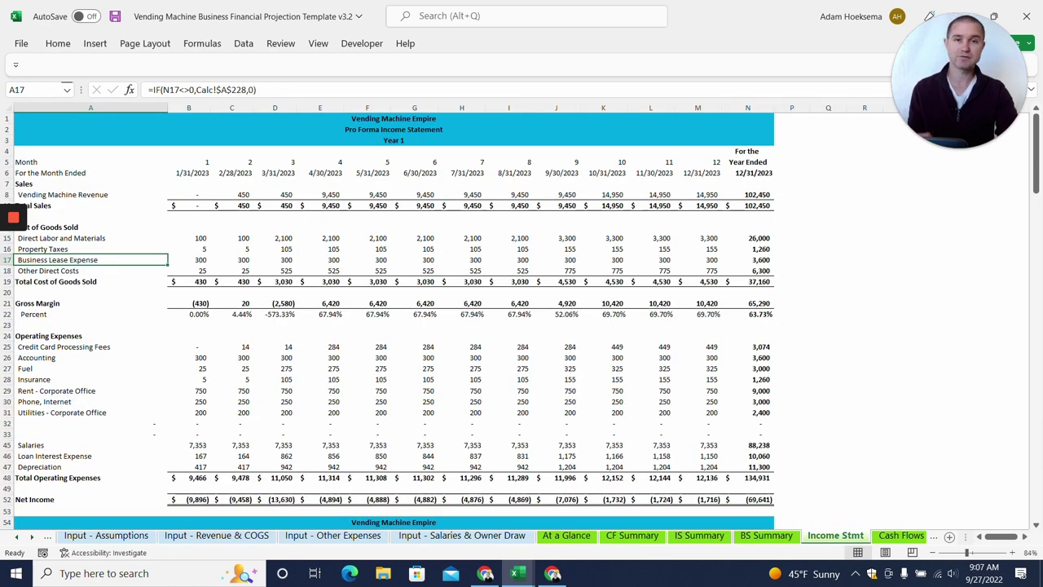
{"action": "scroll", "coordinate": [522, 326], "scroll_direction": "down", "scroll_amount": 3}
{"action": "scroll", "coordinate": [521, 326], "scroll_direction": "down", "scroll_amount": 10}
{"action": "scroll", "coordinate": [521, 325], "scroll_direction": "up", "scroll_amount": 12}
{"action": "scroll", "coordinate": [521, 326], "scroll_direction": "up", "scroll_amount": 4}
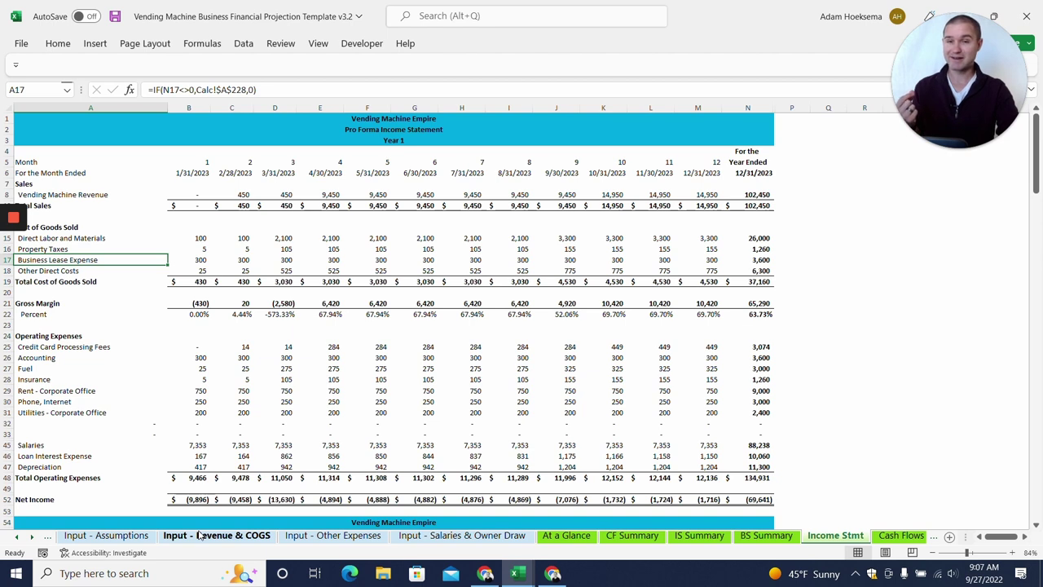
- Examine the company name and the investor entries on the Input - Assumptions sheet
{"action": "left_click", "coordinate": [113, 541]}
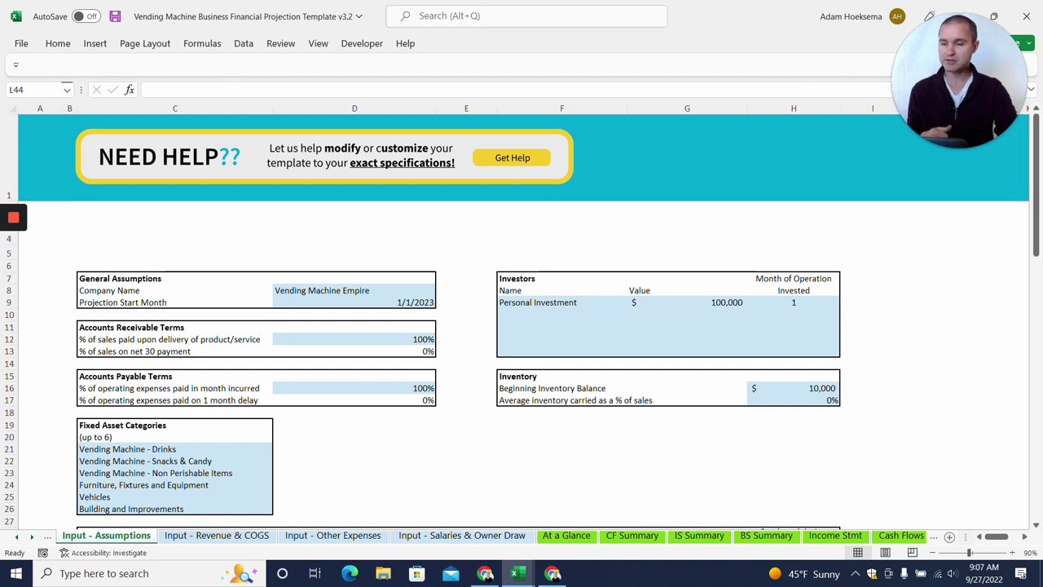
{"action": "left_click", "coordinate": [354, 290]}
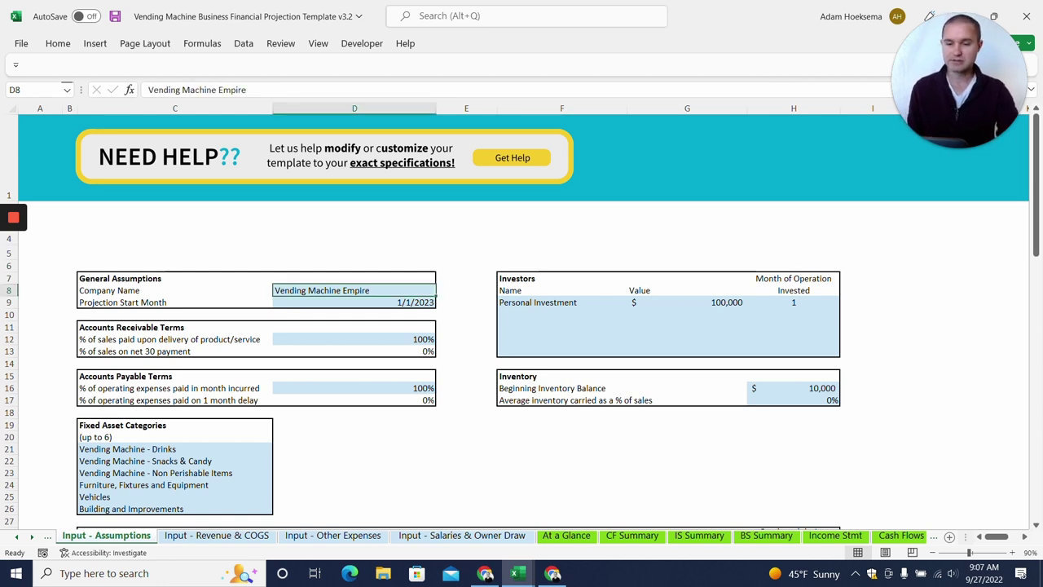
{"action": "left_click", "coordinate": [687, 302]}
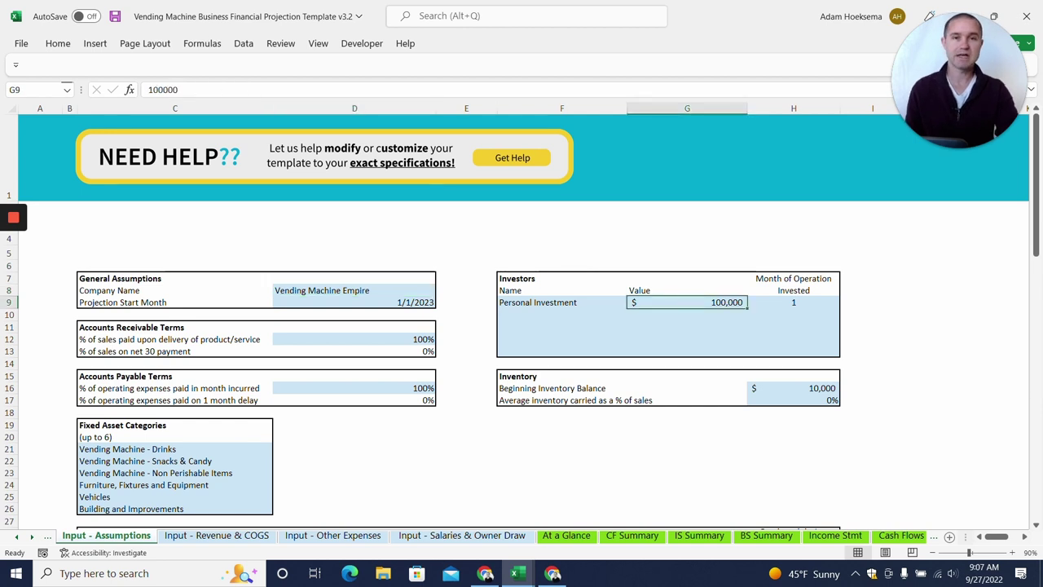
{"action": "left_click", "coordinate": [561, 315]}
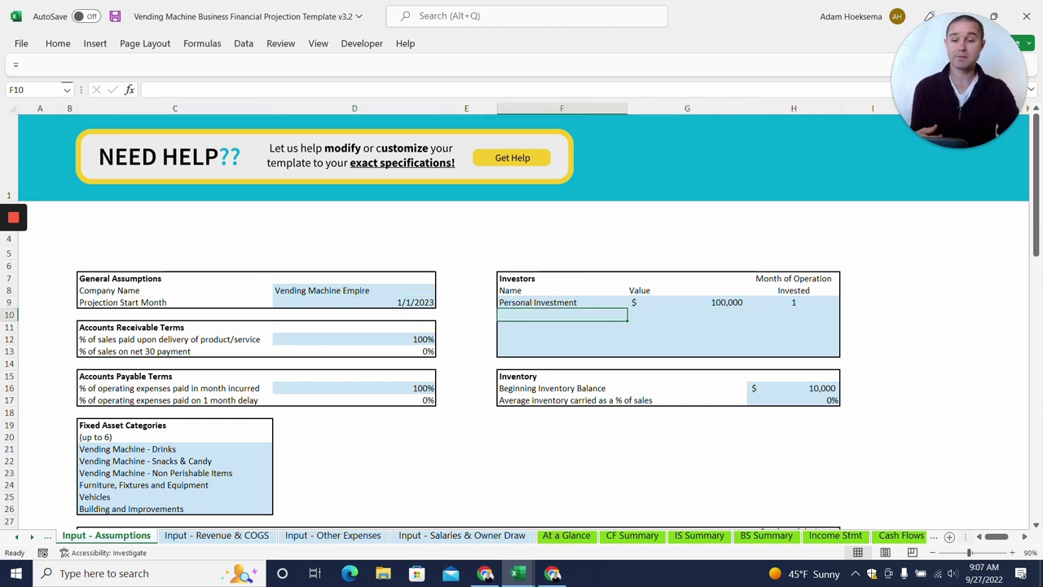
{"action": "key", "text": "Down"}
{"action": "key", "text": "Down"}
{"action": "key", "text": "Down"}
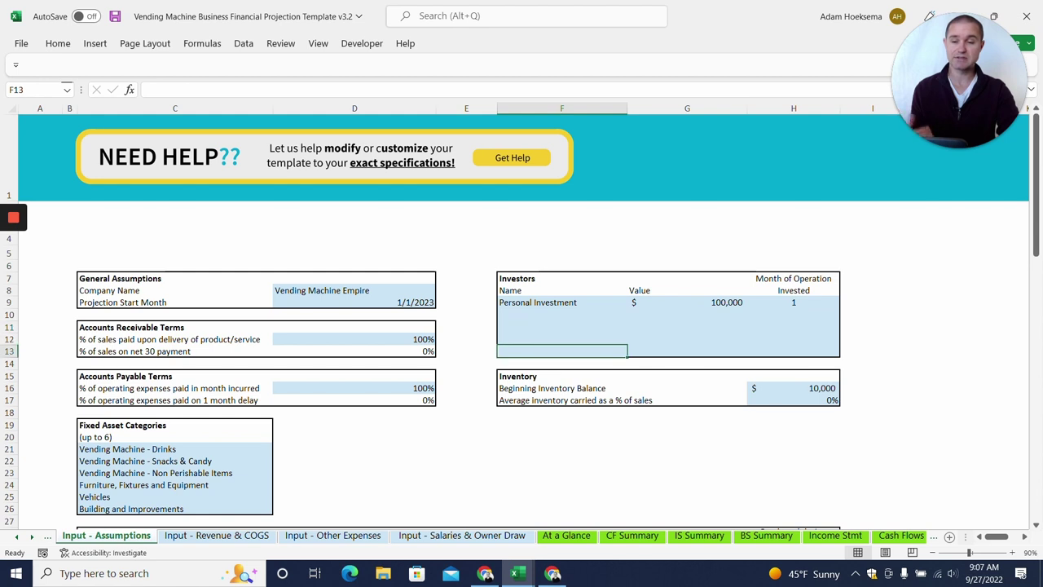
- Set the average inventory carried as a percentage of sales to 25%
{"action": "scroll", "coordinate": [521, 323], "scroll_direction": "down", "scroll_amount": 2}
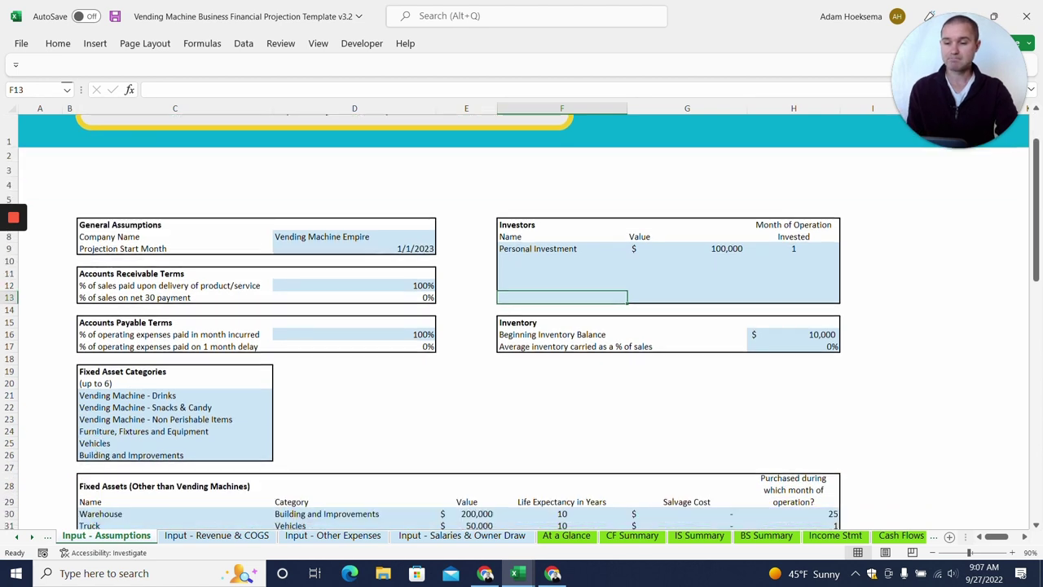
{"action": "left_click", "coordinate": [561, 280]}
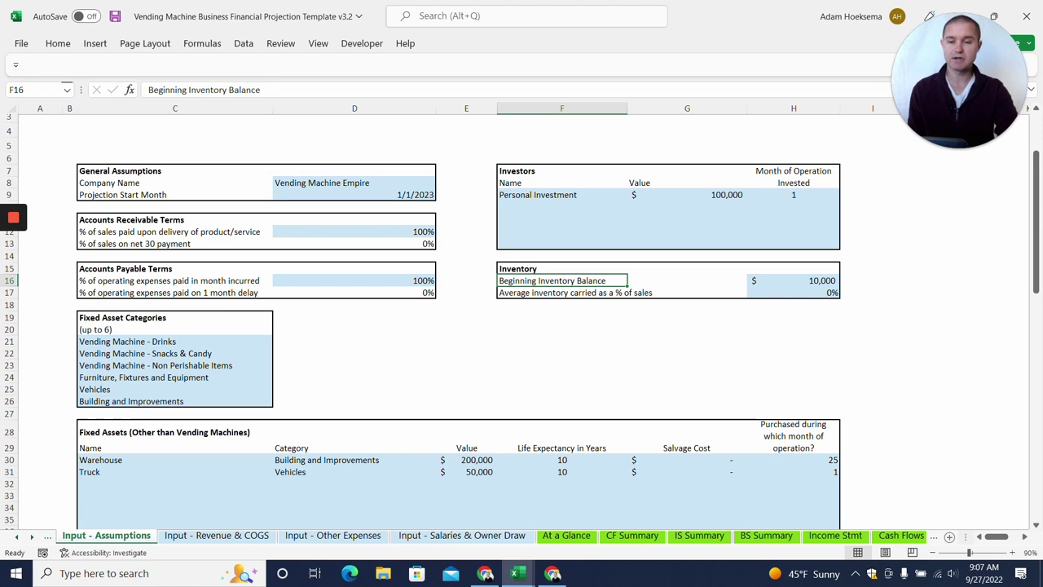
{"action": "left_click", "coordinate": [792, 292]}
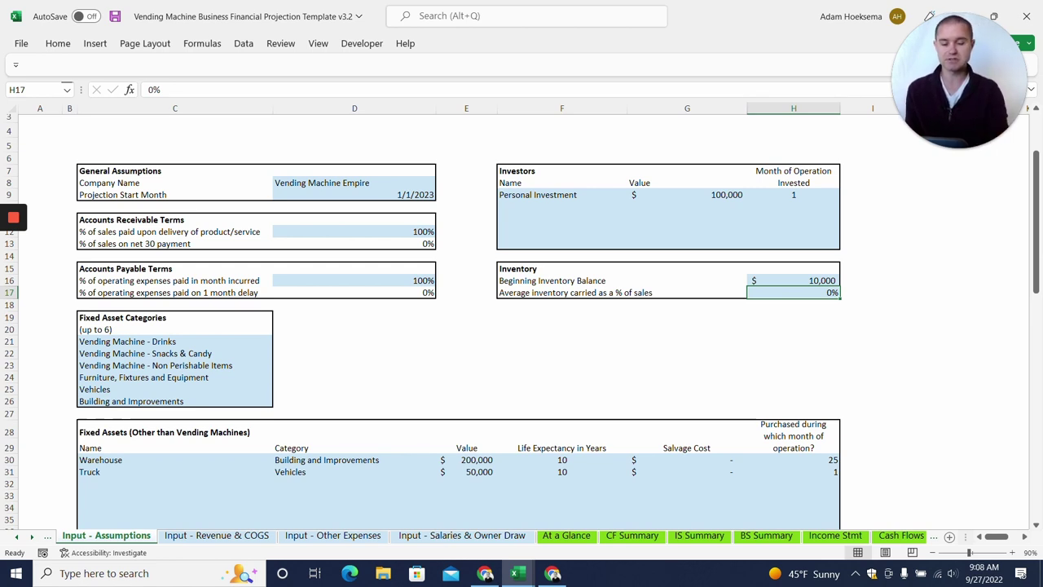
{"action": "type", "text": "25"}
{"action": "key", "text": "Return"}
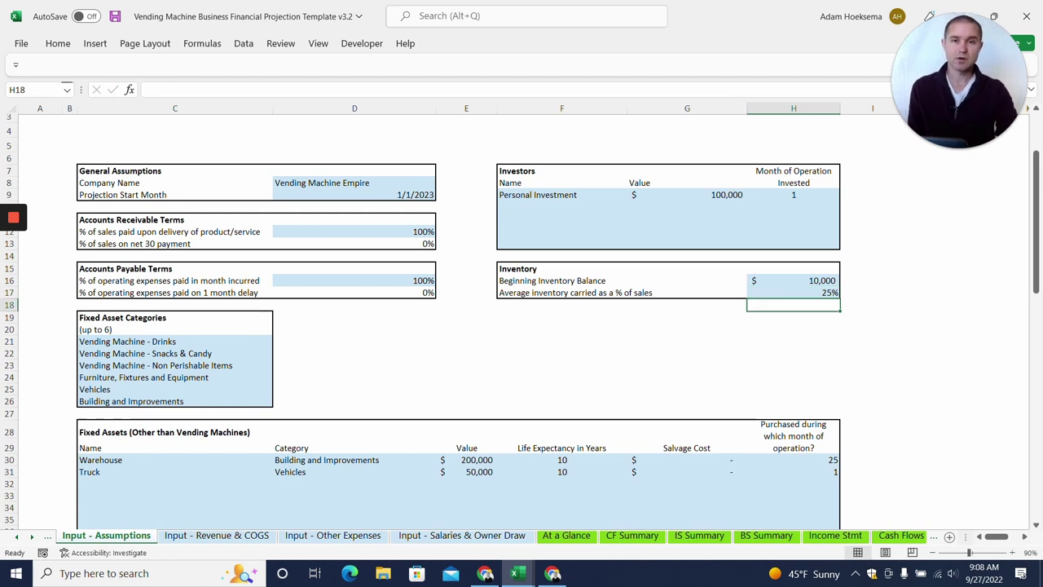
- Set the average inventory carried as a percentage of sales to 200%
{"action": "left_click", "coordinate": [792, 293]}
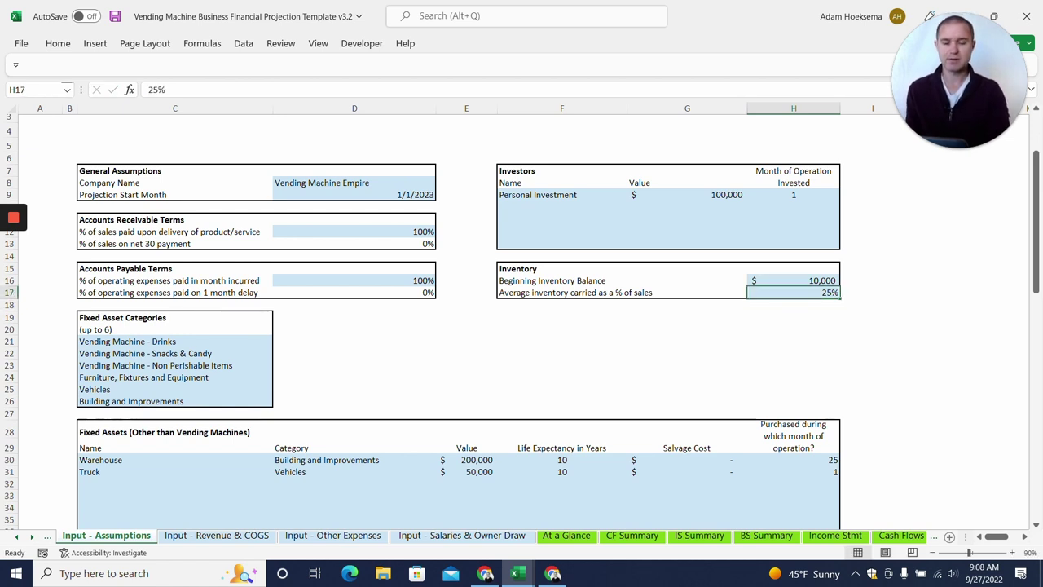
{"action": "type", "text": "200"}
{"action": "key", "text": "Return"}
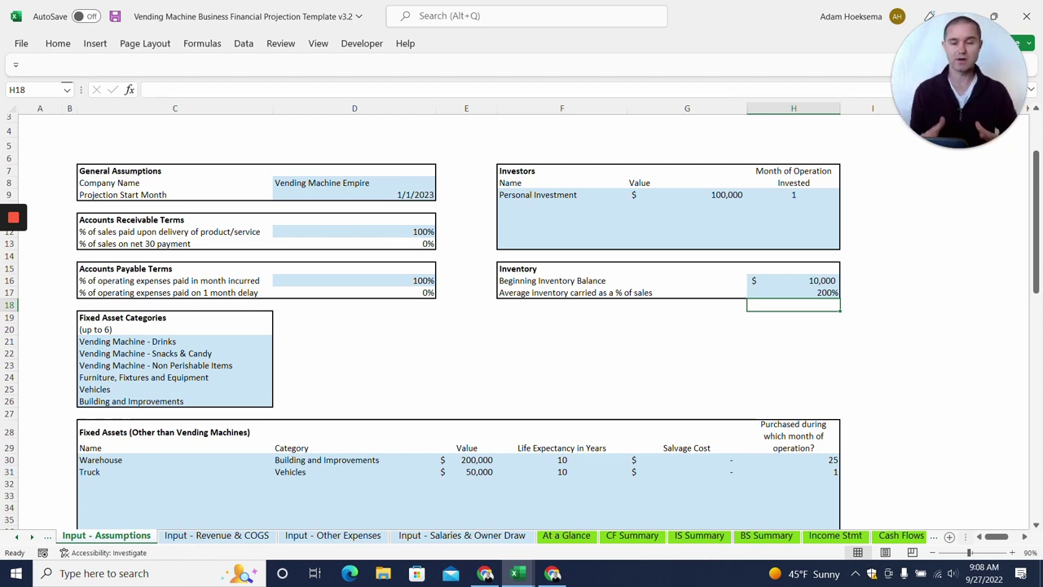
- Examine the fixed asset categories, from the drinks vending machines to furniture, fixtures and equipment
{"action": "scroll", "coordinate": [520, 318], "scroll_direction": "down", "scroll_amount": 1}
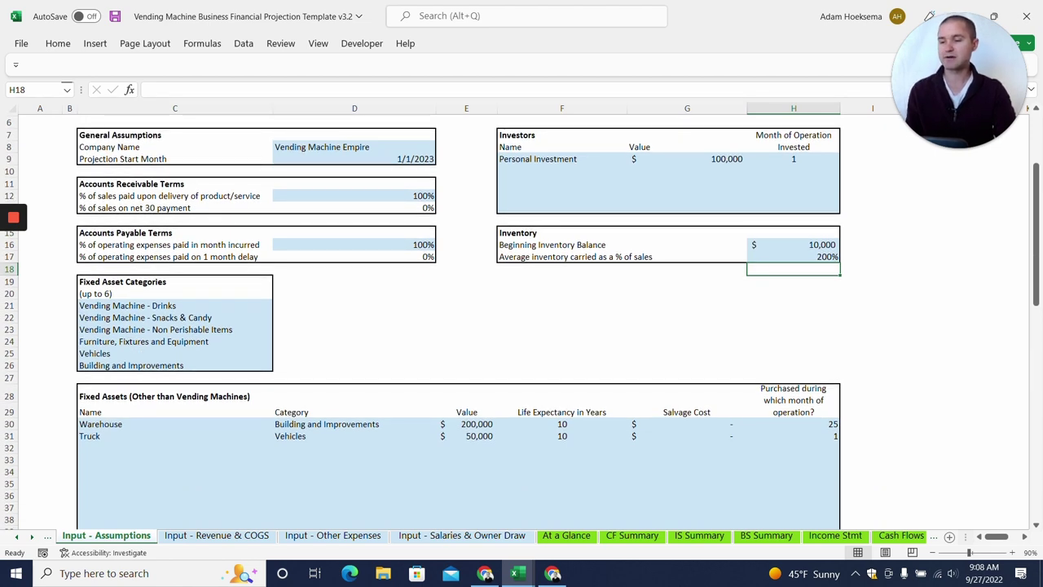
{"action": "left_click", "coordinate": [175, 305]}
{"action": "scroll", "coordinate": [520, 320], "scroll_direction": "down", "scroll_amount": 1}
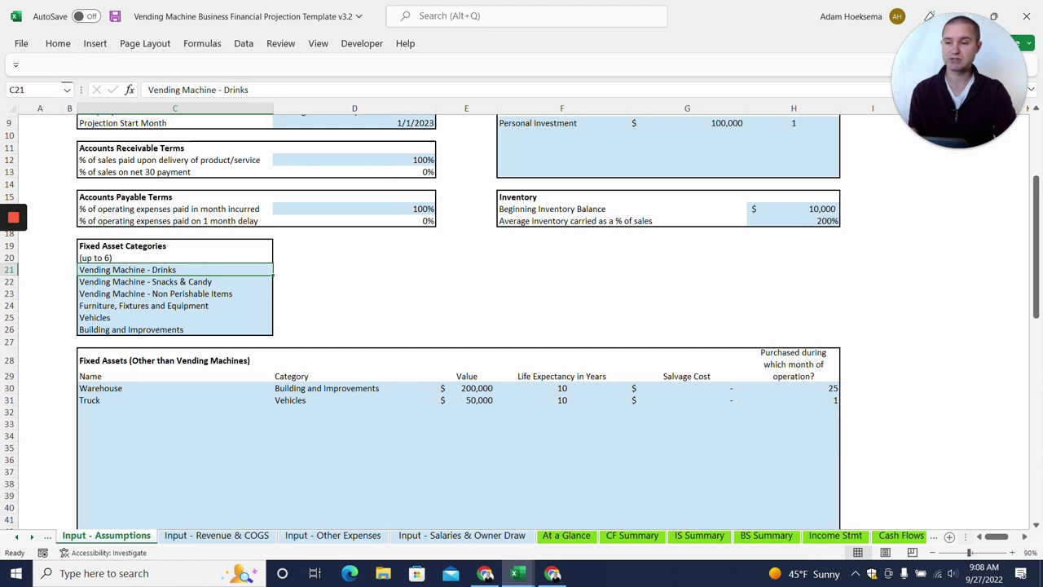
{"action": "left_click", "coordinate": [175, 306]}
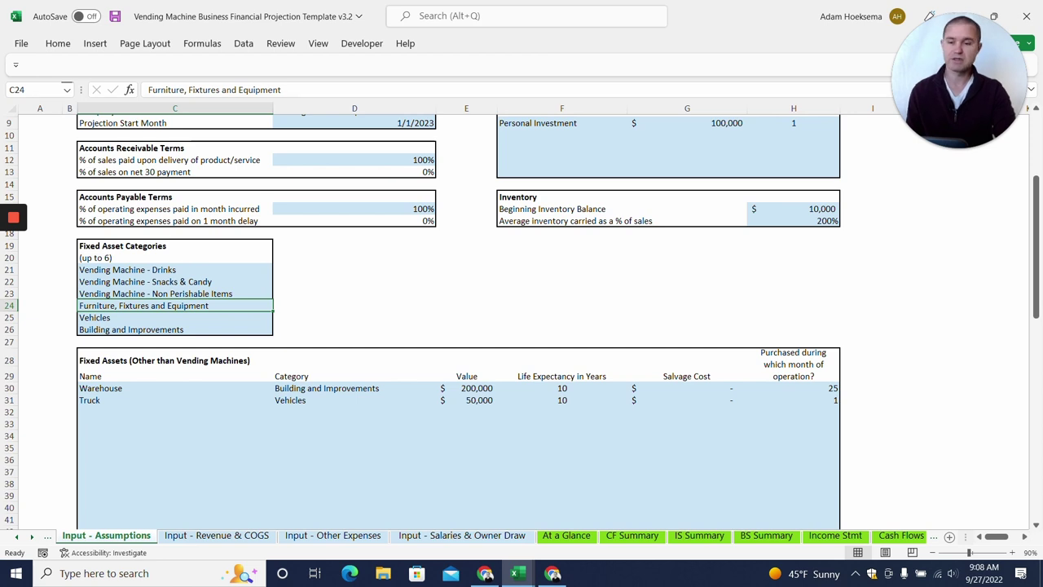
- Examine the value and purchase month of the warehouse and the truck in the table of fixed assets other than vending machines
{"action": "scroll", "coordinate": [521, 326], "scroll_direction": "down", "scroll_amount": 4}
{"action": "left_click_drag", "start_coordinate": [175, 217], "coordinate": [355, 328]}
{"action": "left_click", "coordinate": [354, 328]}
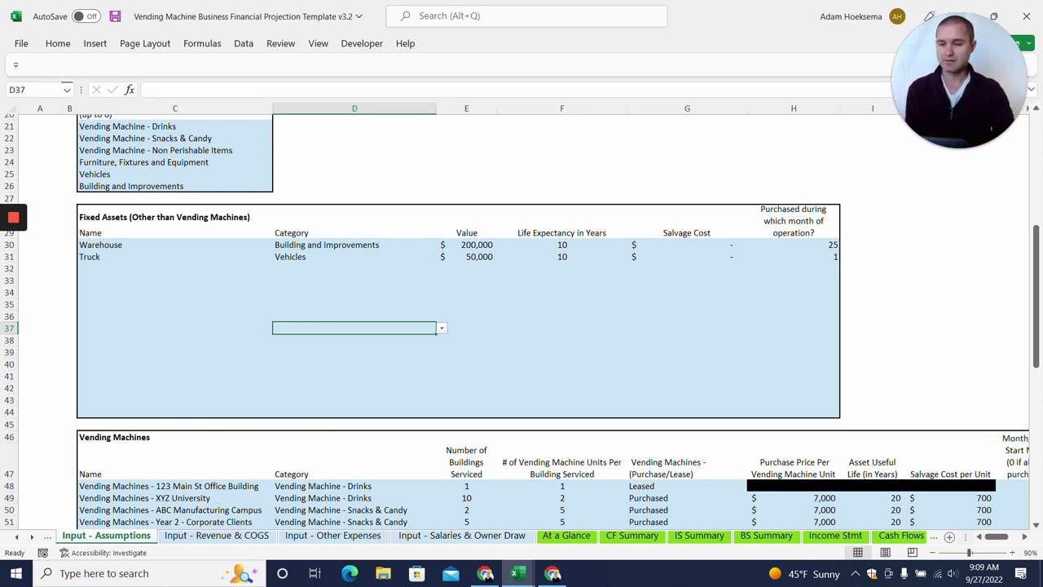
{"action": "left_click", "coordinate": [466, 244]}
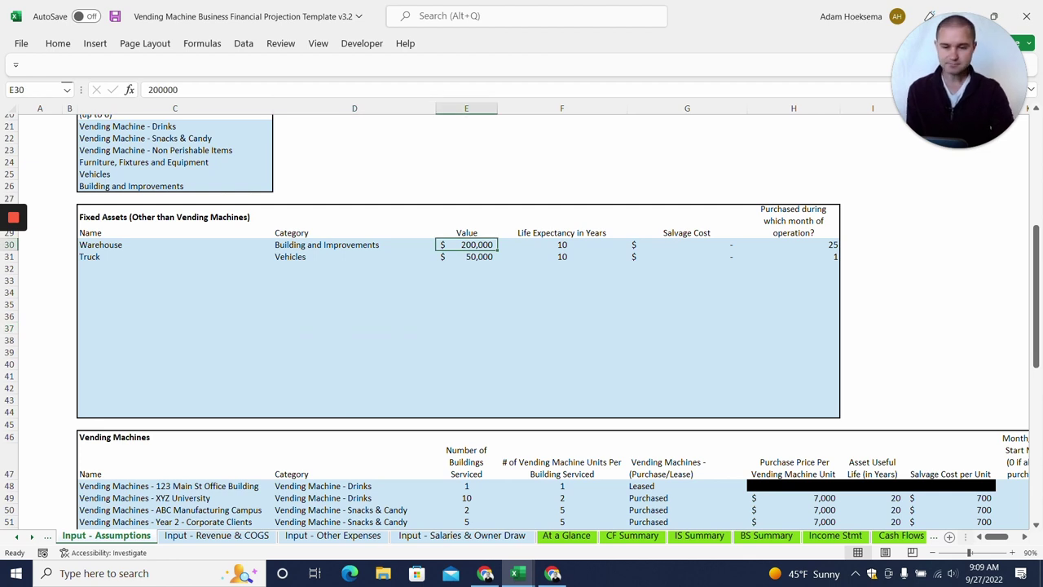
{"action": "left_click", "coordinate": [792, 244]}
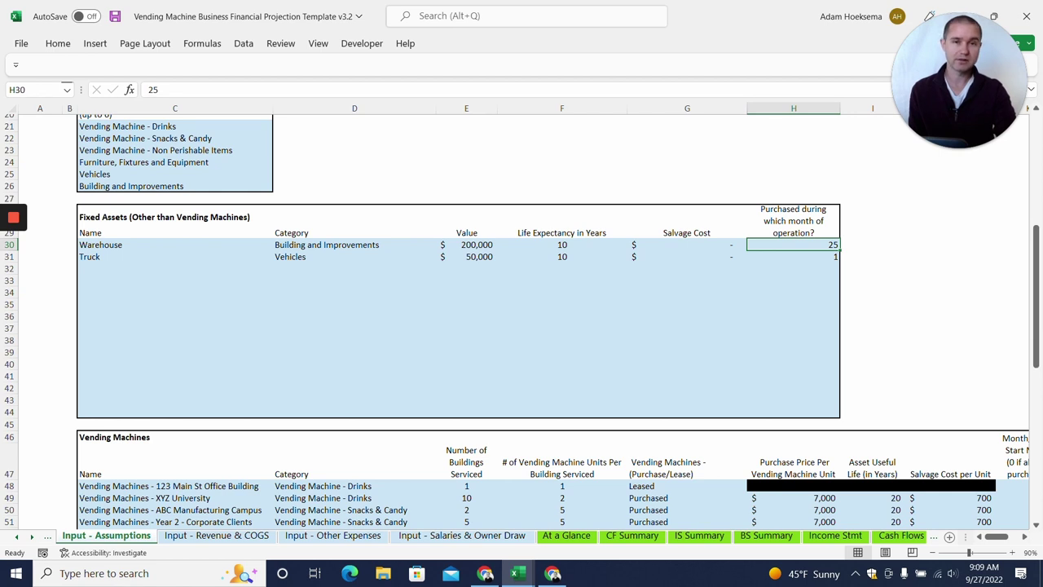
{"action": "left_click", "coordinate": [175, 257]}
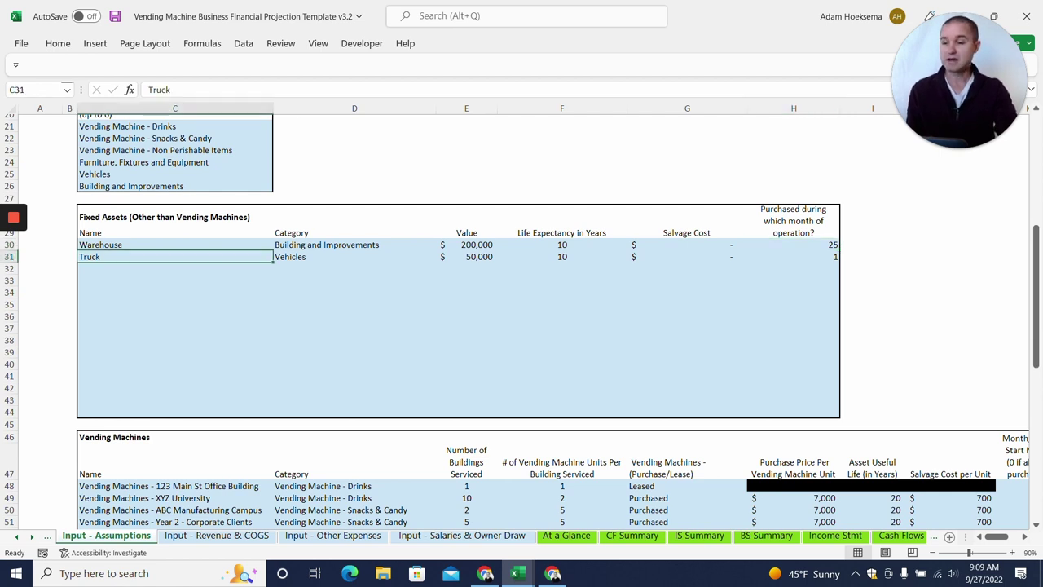
{"action": "left_click", "coordinate": [793, 257]}
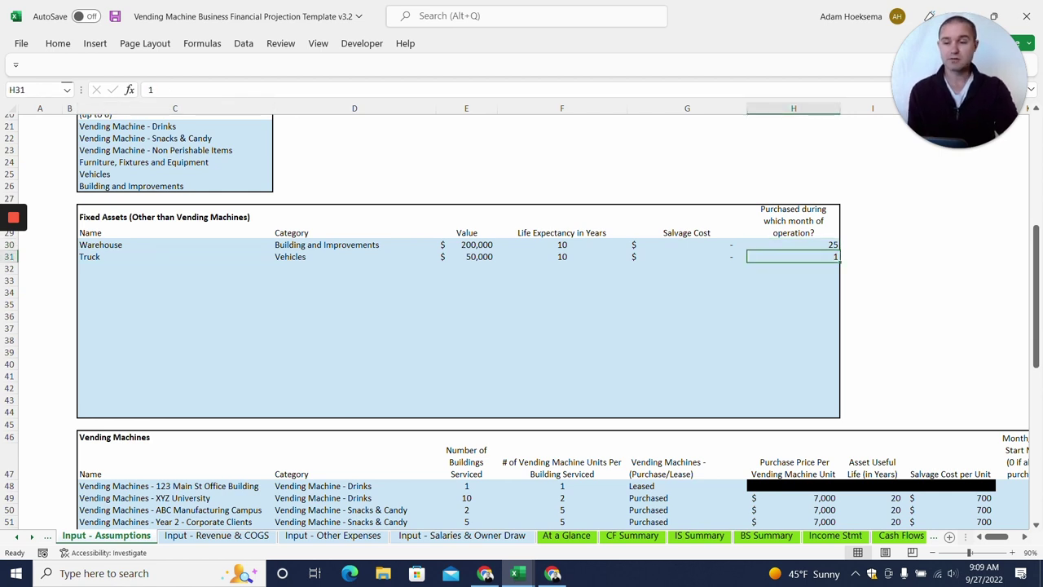
{"action": "left_click", "coordinate": [466, 257]}
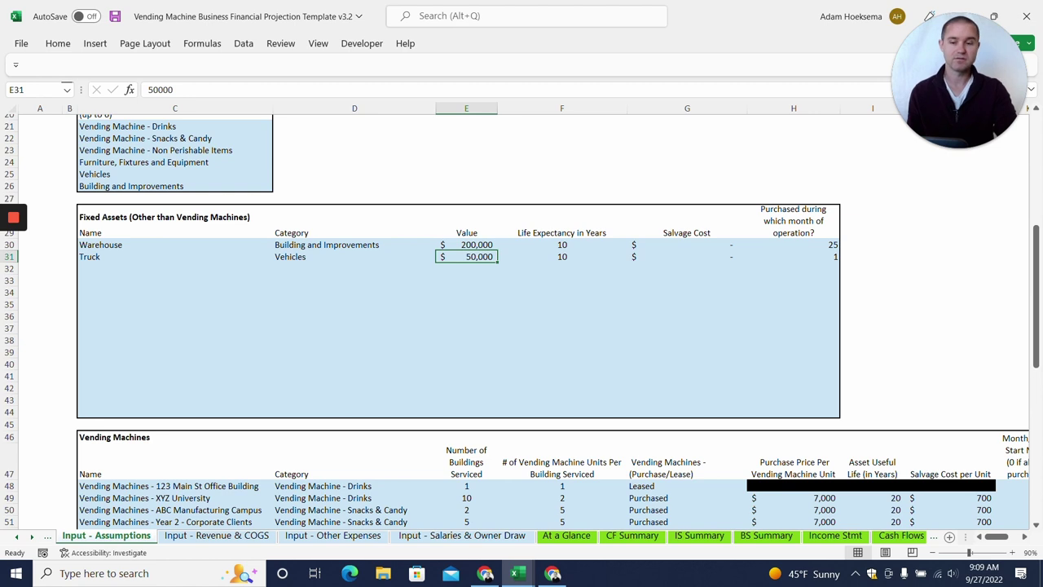
- Examine the 123 Main St Office Building entry in the Vending Machines table, from its name to the purchase/lease options
{"action": "scroll", "coordinate": [521, 321], "scroll_direction": "down", "scroll_amount": 4}
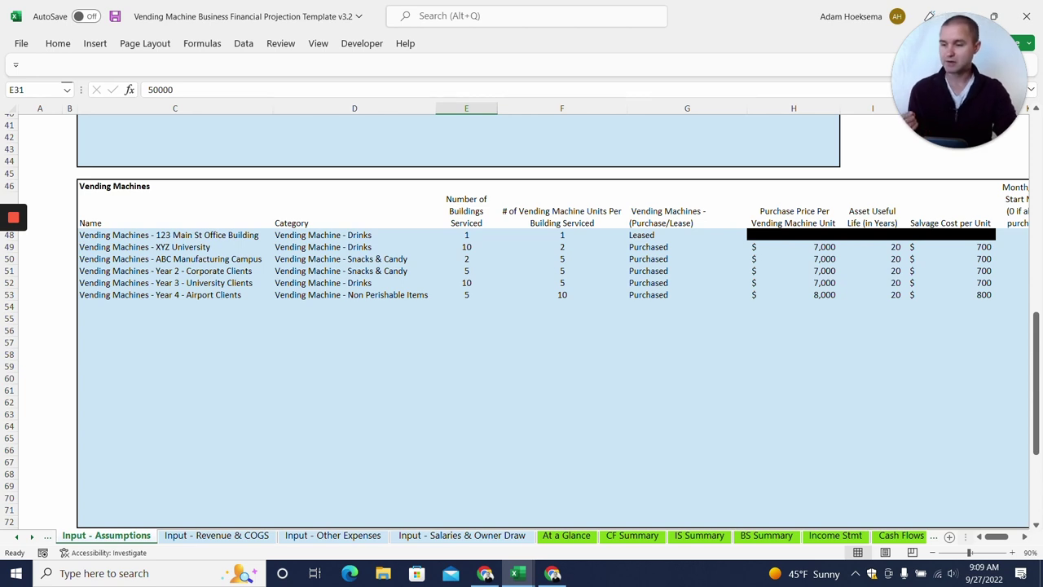
{"action": "left_click", "coordinate": [174, 235]}
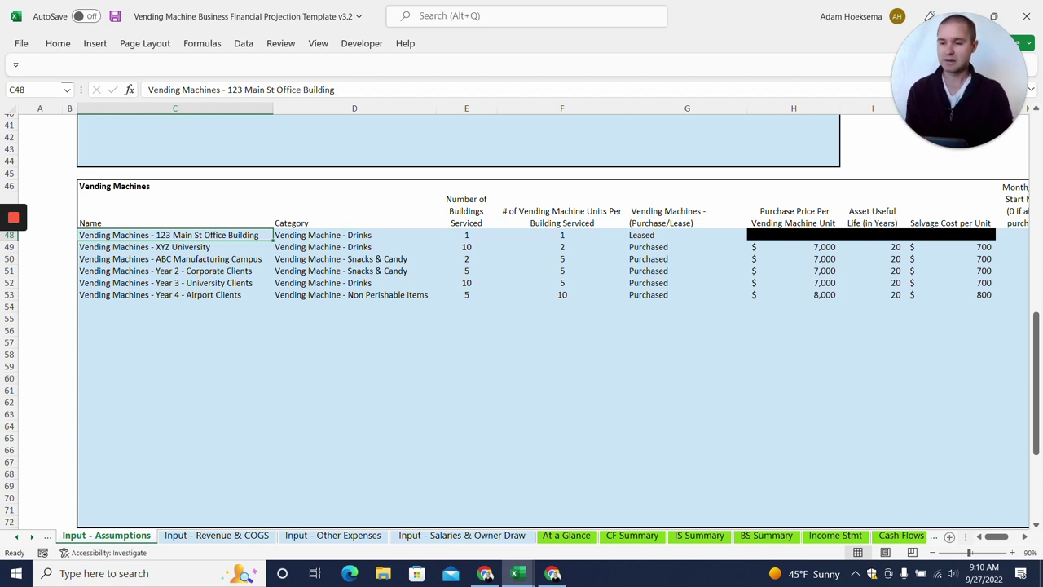
{"action": "left_click", "coordinate": [353, 235]}
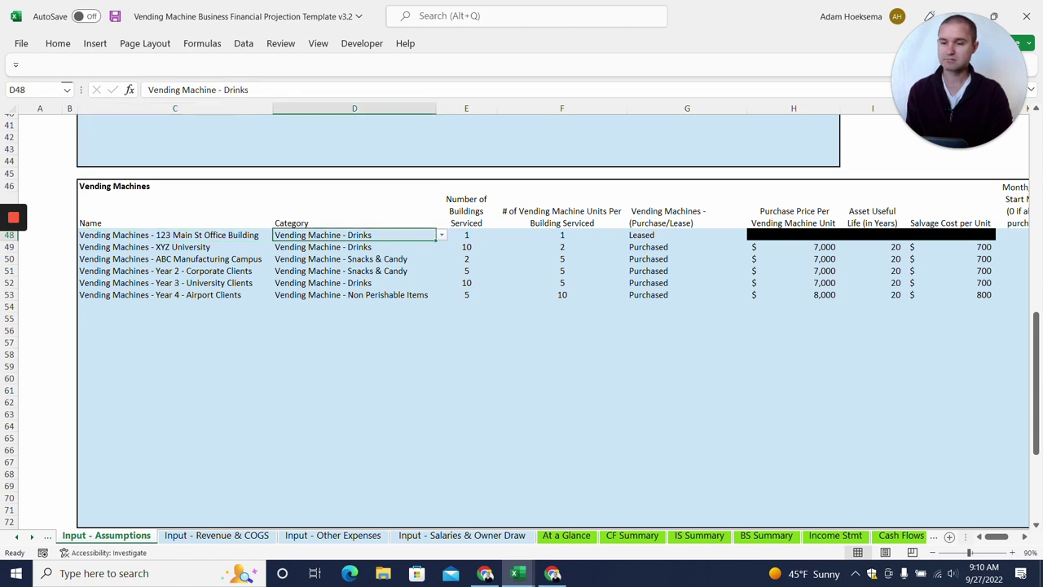
{"action": "left_click", "coordinate": [466, 235]}
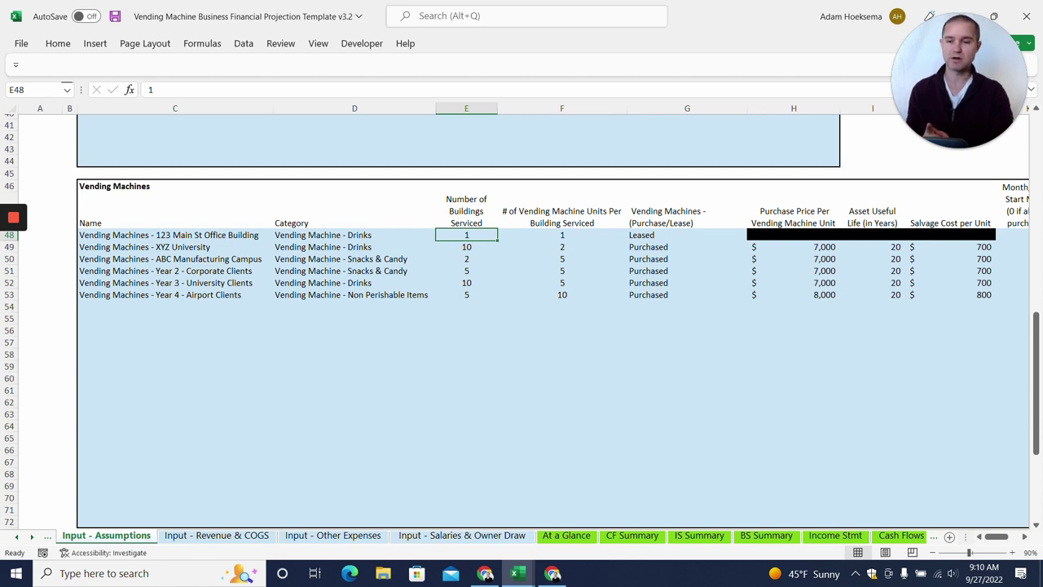
{"action": "left_click", "coordinate": [562, 235]}
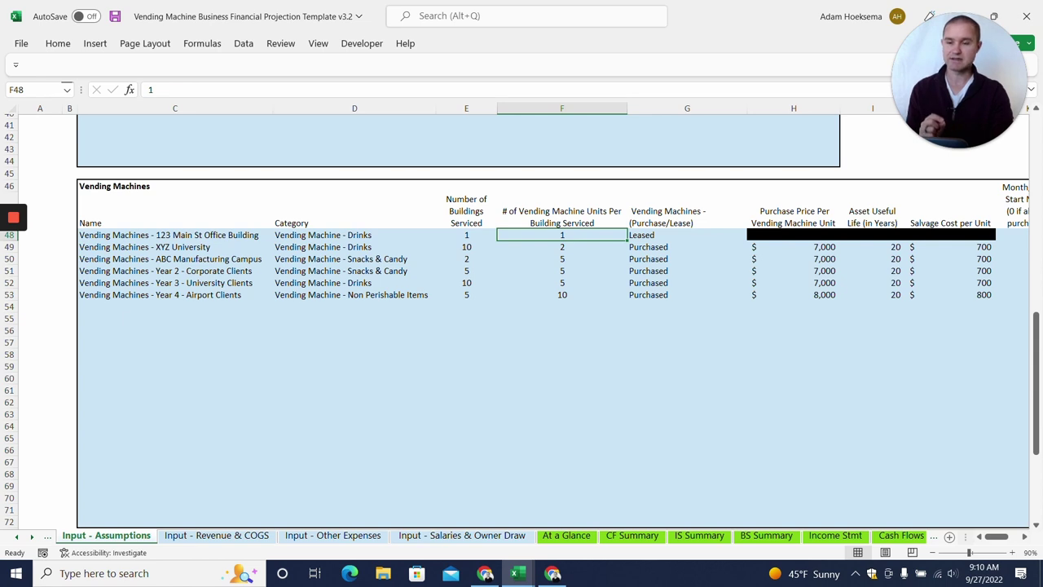
{"action": "left_click", "coordinate": [734, 234]}
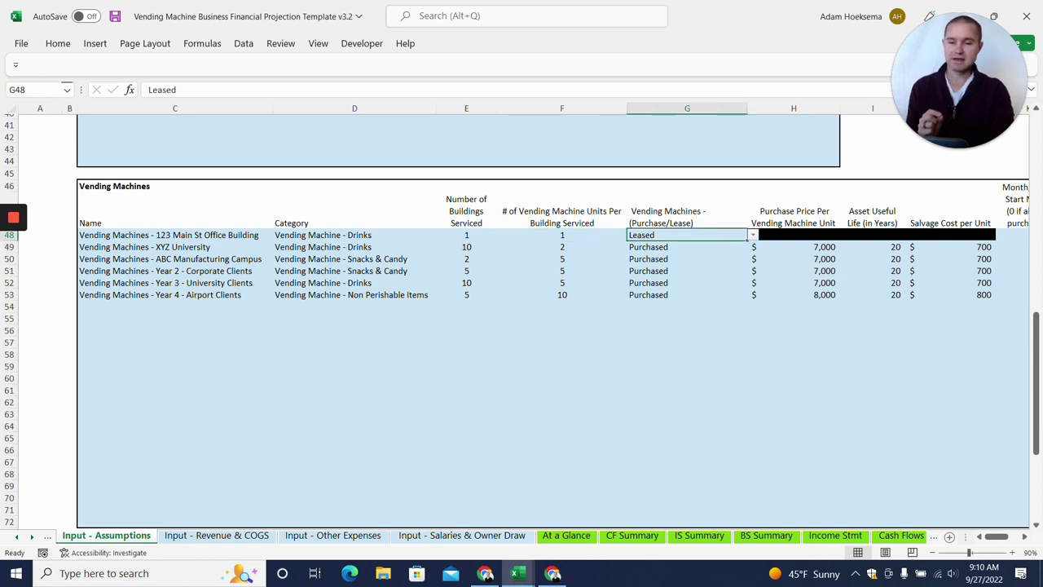
{"action": "left_click", "coordinate": [754, 236]}
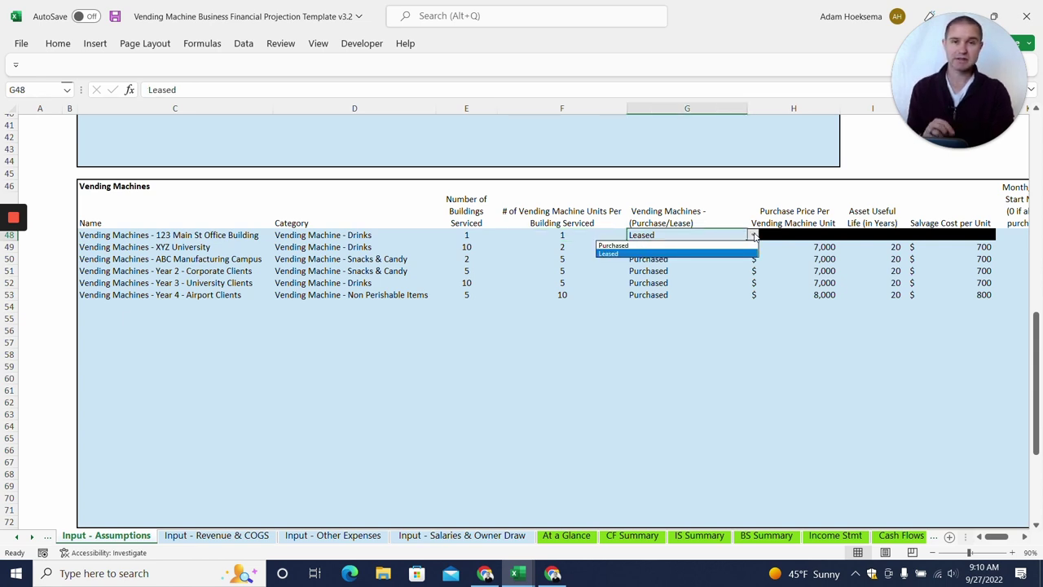
{"action": "left_click", "coordinate": [754, 235]}
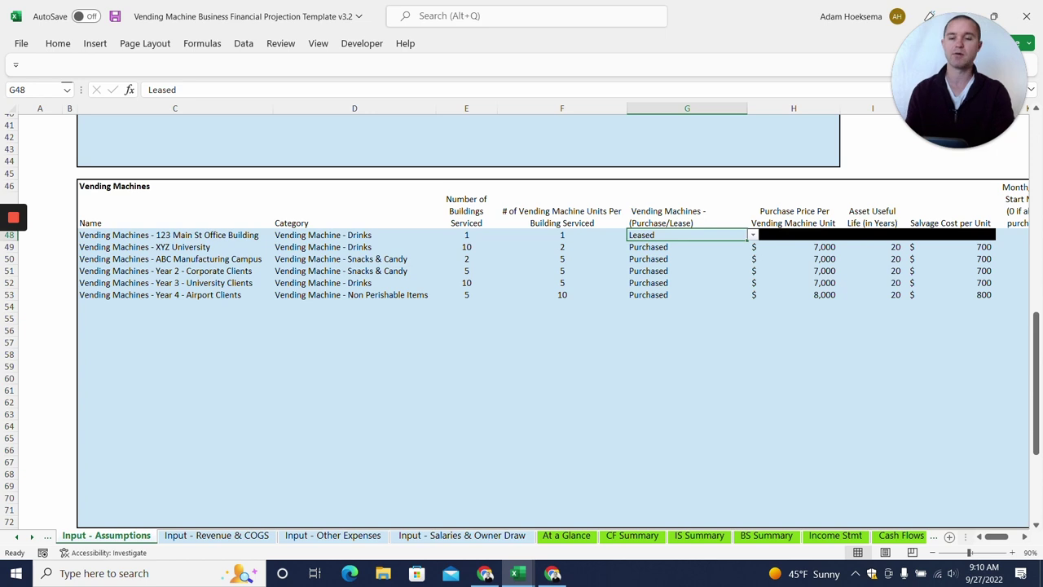
- Examine the leased office building machine's lease start month, number of monthly payments and lease payment amount
{"action": "key", "text": "Right"}
{"action": "key", "text": "Right"}
{"action": "key", "text": "Right"}
{"action": "key", "text": "Right"}
{"action": "key", "text": "Right"}
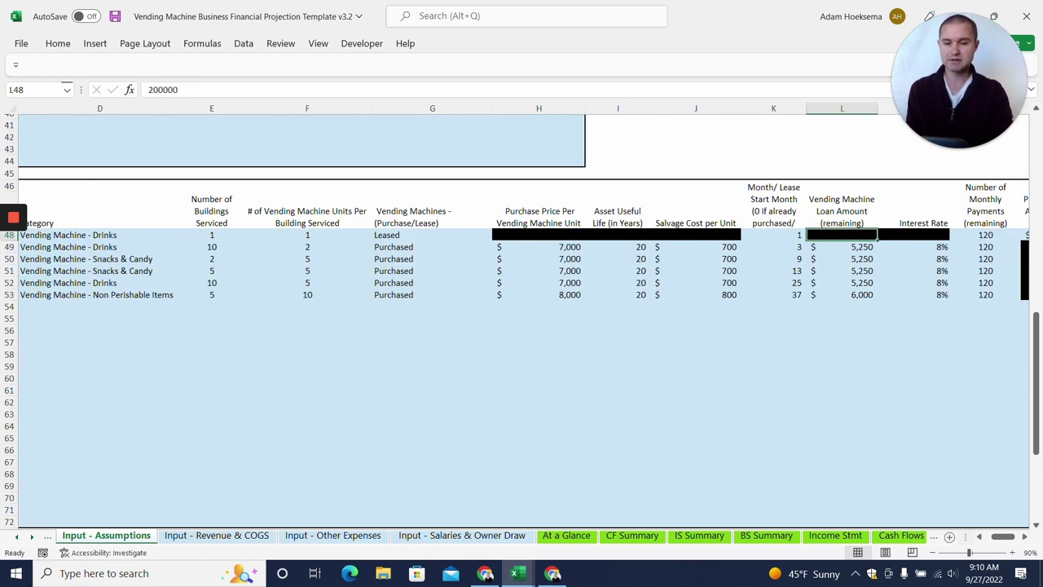
{"action": "key", "text": "Left"}
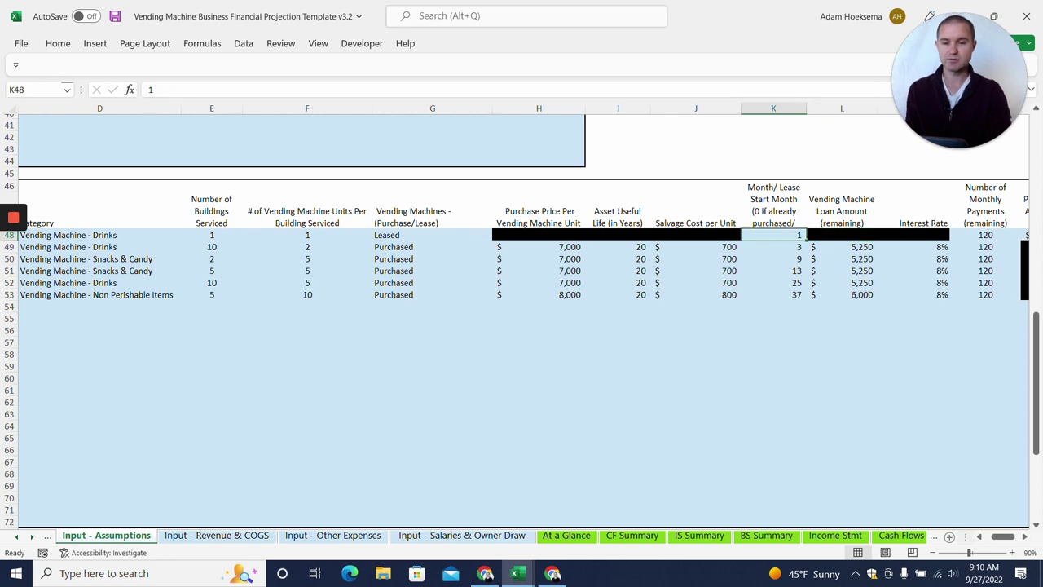
{"action": "key", "text": "Right"}
{"action": "key", "text": "Right"}
{"action": "key", "text": "Right"}
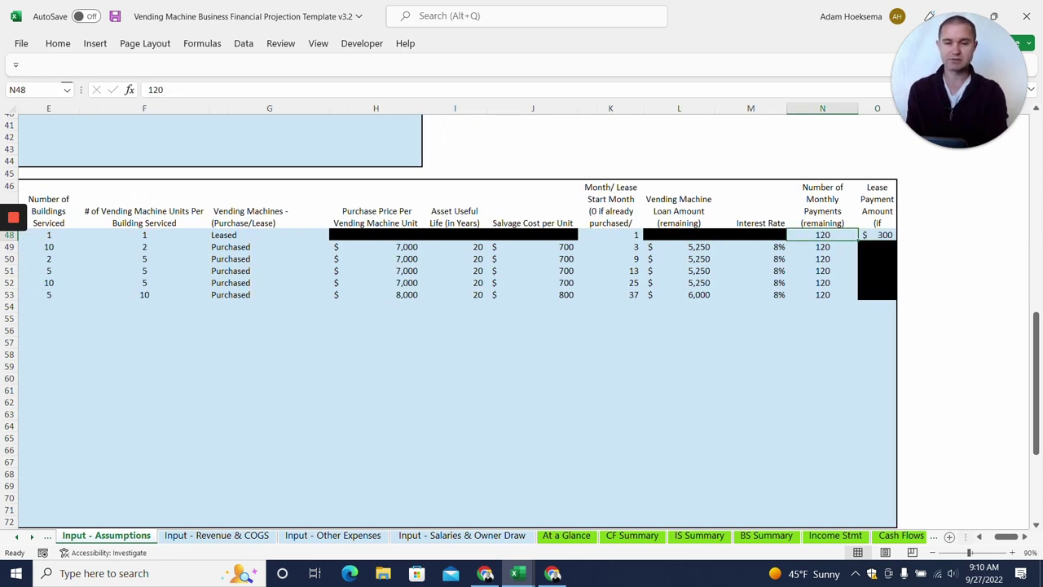
{"action": "key", "text": "Right"}
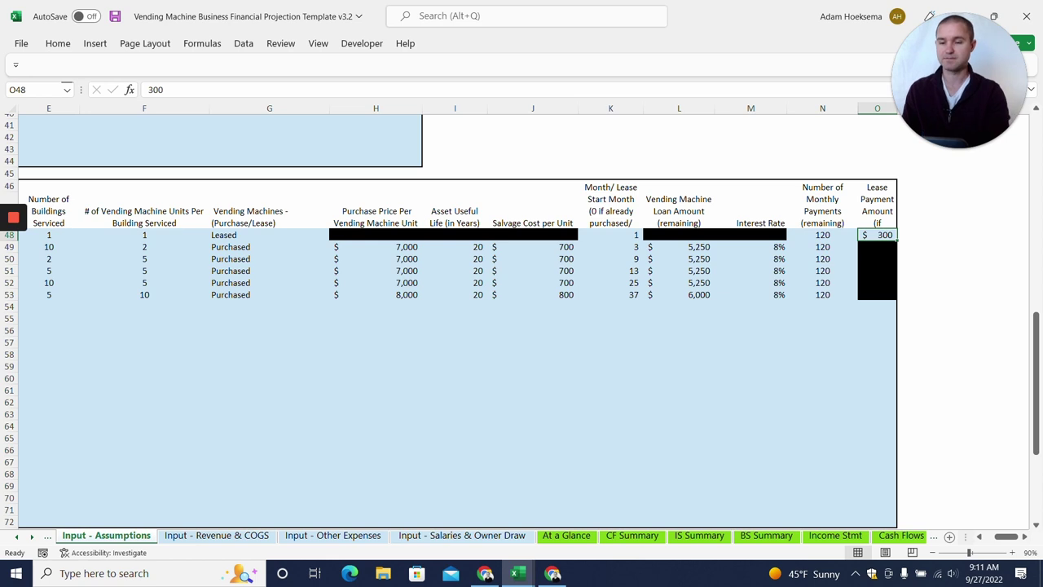
- Examine the XYZ University entry's name, buildings serviced, vending machine units per building and purchase/lease status
{"action": "key", "text": "Left"}
{"action": "key", "text": "Left"}
{"action": "key", "text": "Left"}
{"action": "key", "text": "Left"}
{"action": "key", "text": "Left"}
{"action": "key", "text": "Left"}
{"action": "key", "text": "Left"}
{"action": "key", "text": "Left"}
{"action": "key", "text": "Left"}
{"action": "key", "text": "Left"}
{"action": "key", "text": "Left"}
{"action": "key", "text": "Left"}
{"action": "key", "text": "Left"}
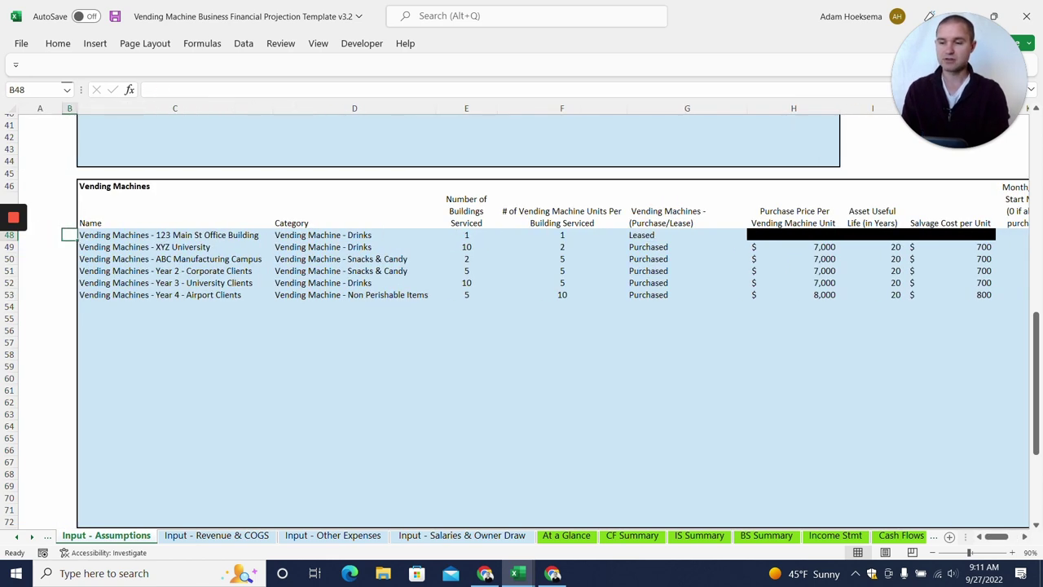
{"action": "key", "text": "Down"}
{"action": "key", "text": "Right"}
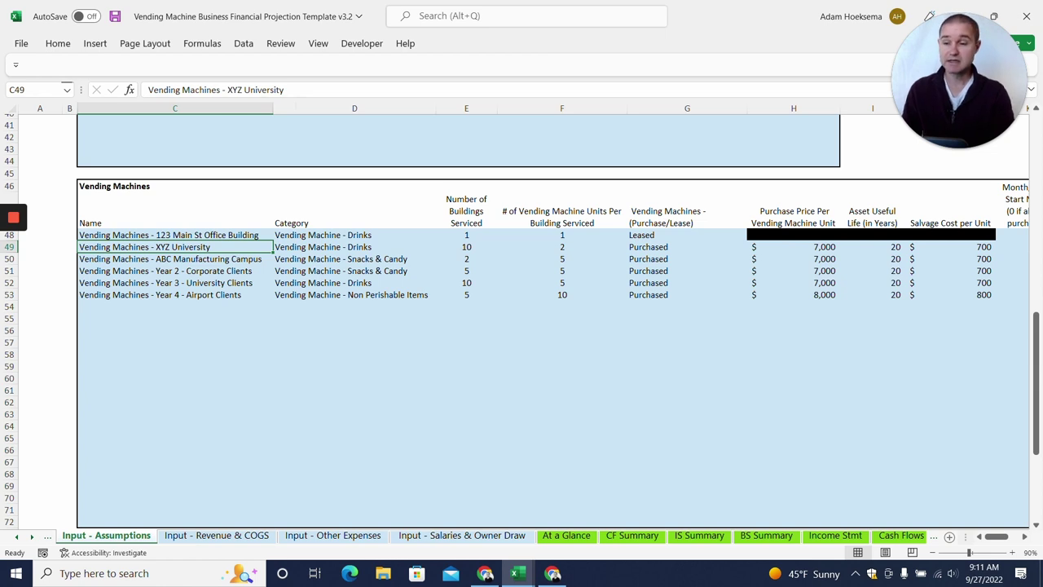
{"action": "key", "text": "Right"}
{"action": "key", "text": "Right"}
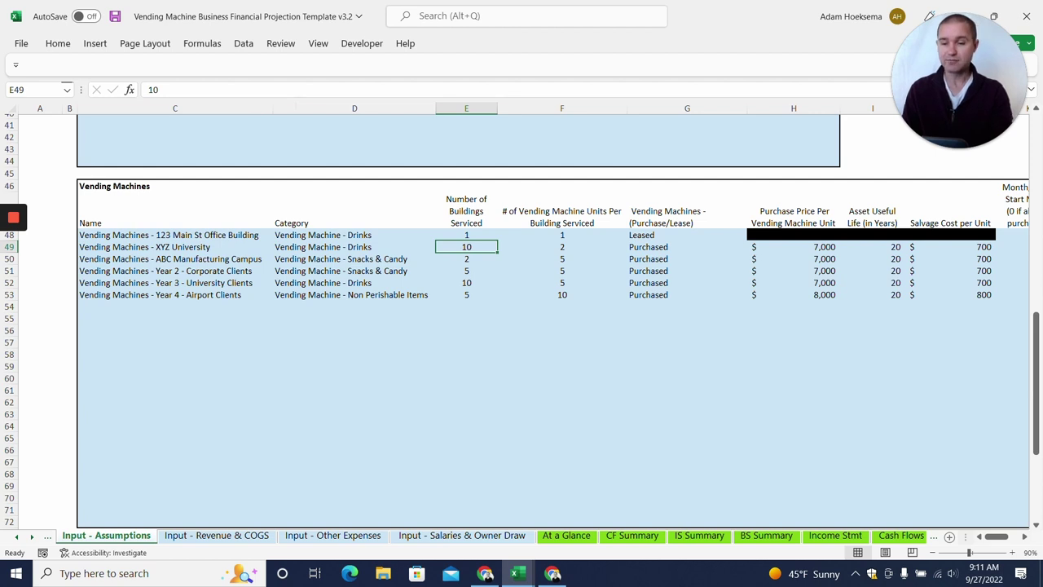
{"action": "key", "text": "Right"}
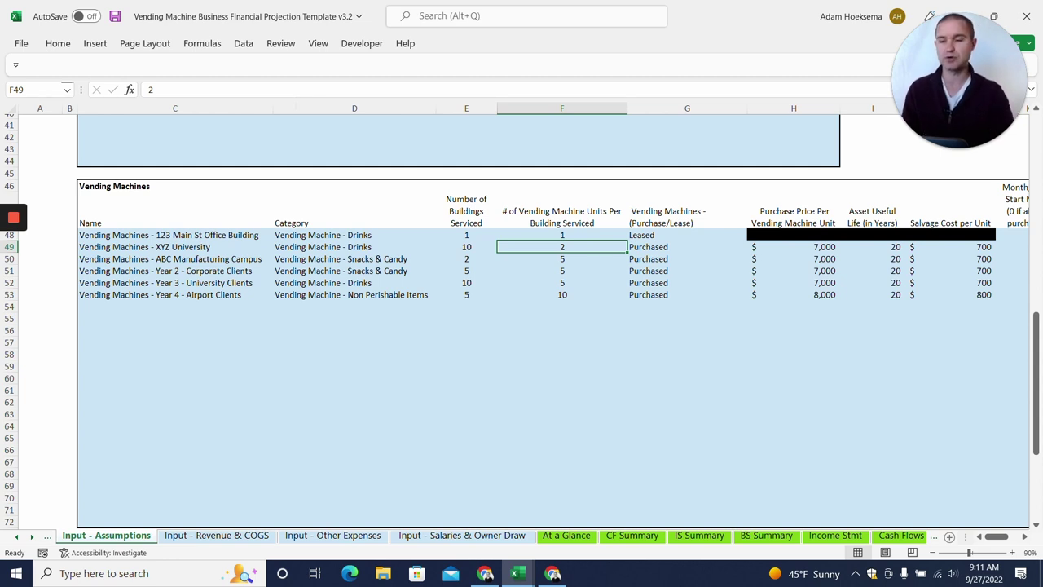
{"action": "left_click", "coordinate": [686, 247]}
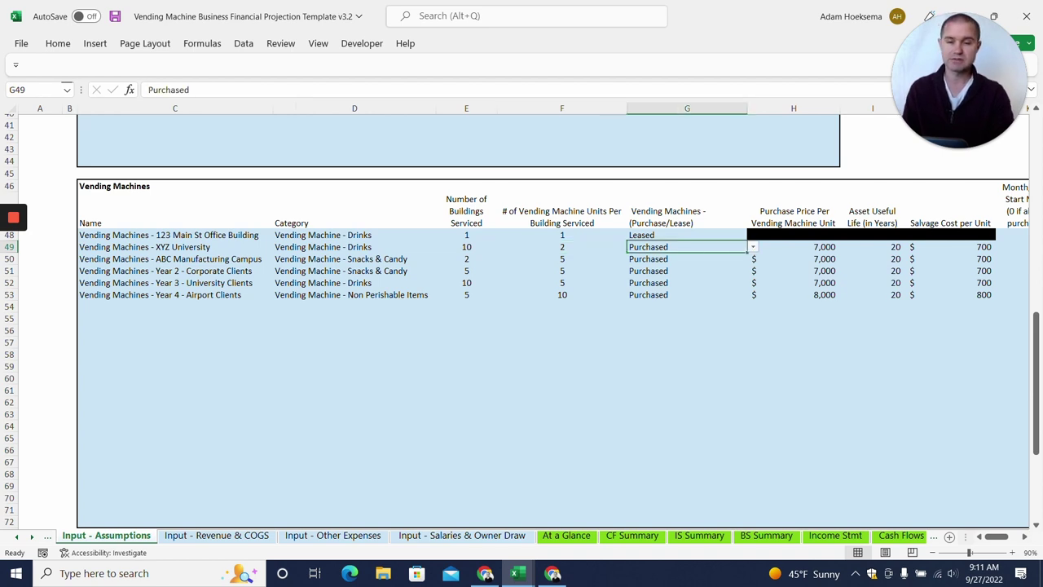
- Examine the purchase price, asset useful life, salvage cost formula and start month of the XYZ University machines
{"action": "left_click", "coordinate": [757, 252]}
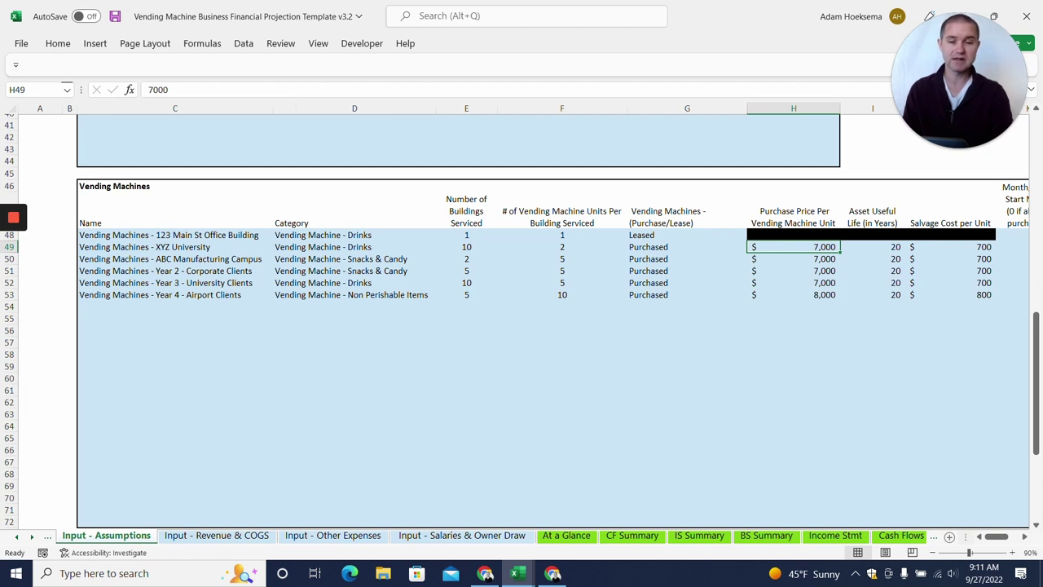
{"action": "left_click_drag", "start_coordinate": [872, 247], "coordinate": [872, 259]}
{"action": "key", "text": "shift+Up"}
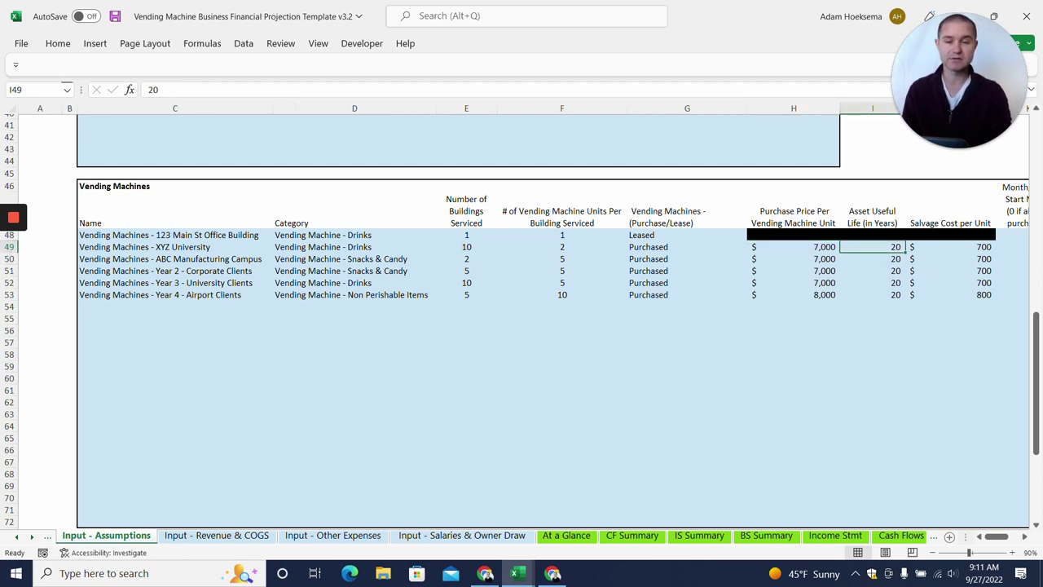
{"action": "key", "text": "Right"}
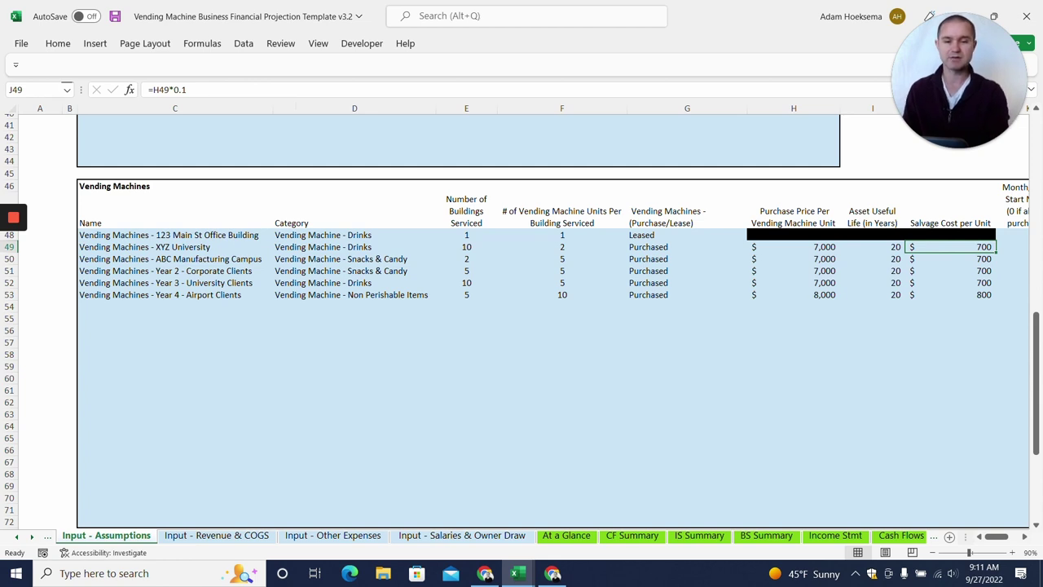
{"action": "key", "text": "Right"}
{"action": "key", "text": "Right"}
{"action": "key", "text": "Right"}
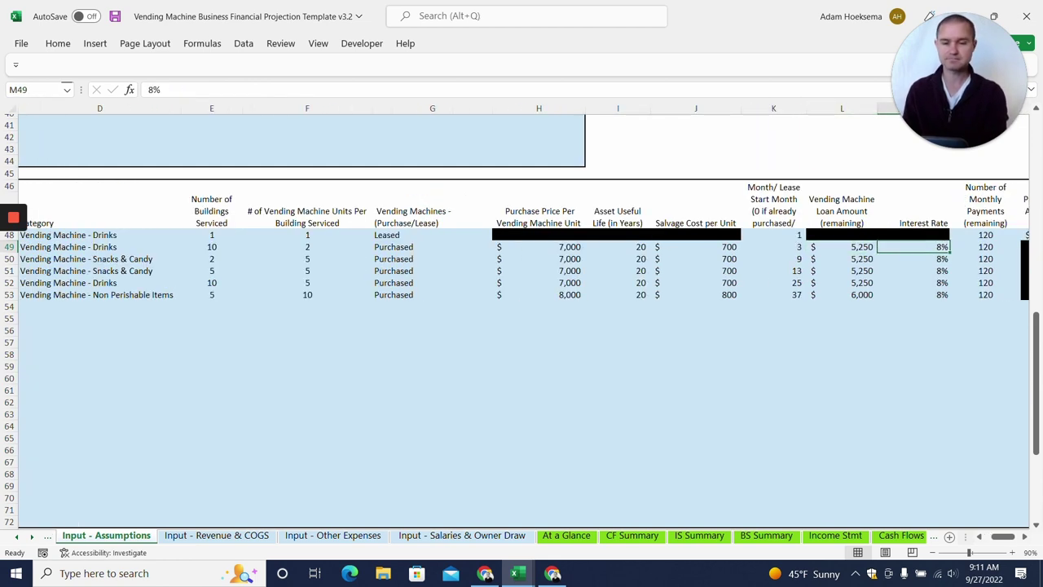
{"action": "key", "text": "Left"}
{"action": "key", "text": "Left"}
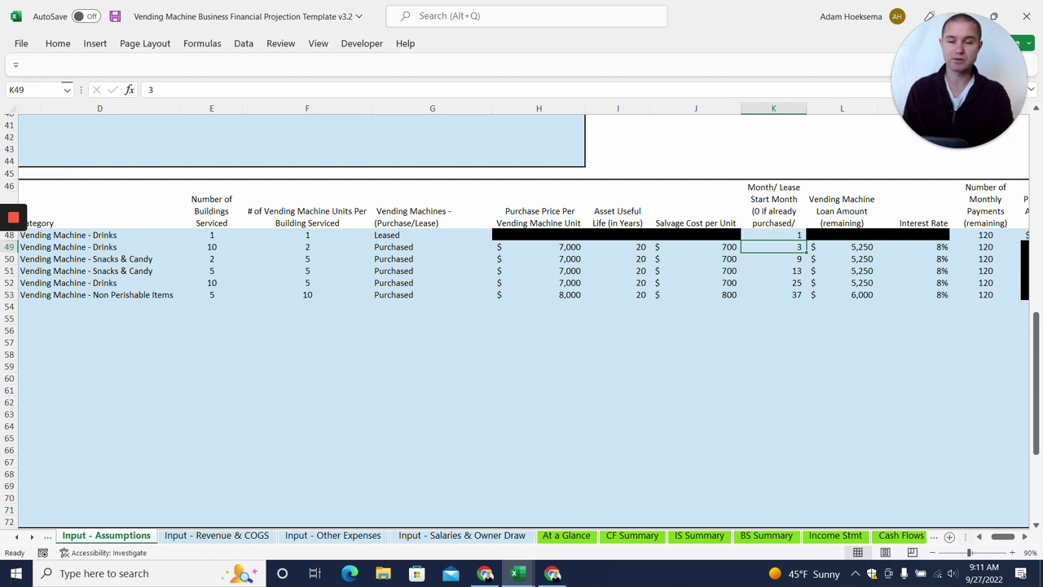
- Inspect the XYZ University machines' loan amount formula, interest rate and number of monthly payments
{"action": "key", "text": "Right"}
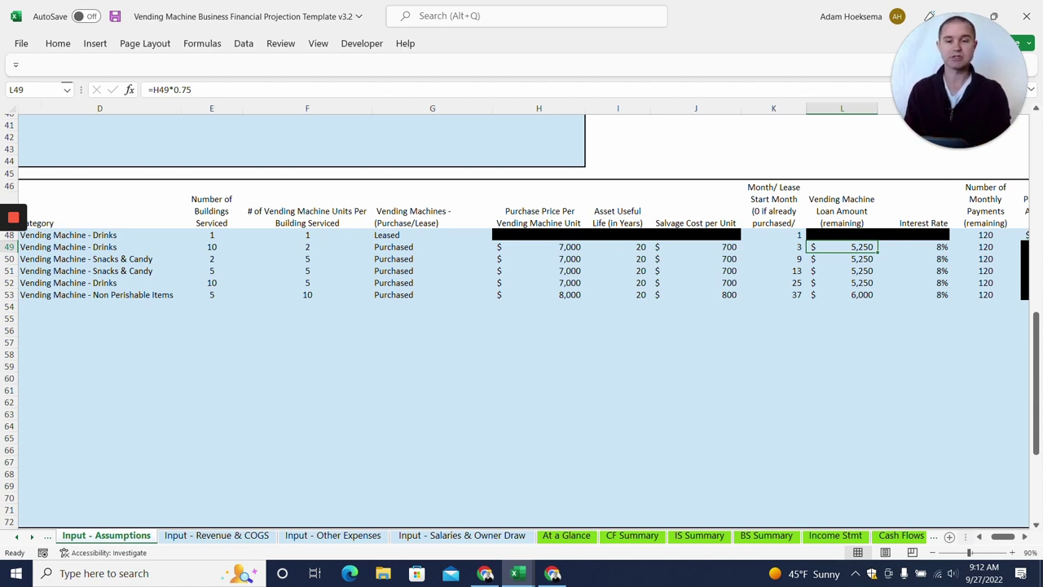
{"action": "double_click", "coordinate": [838, 246]}
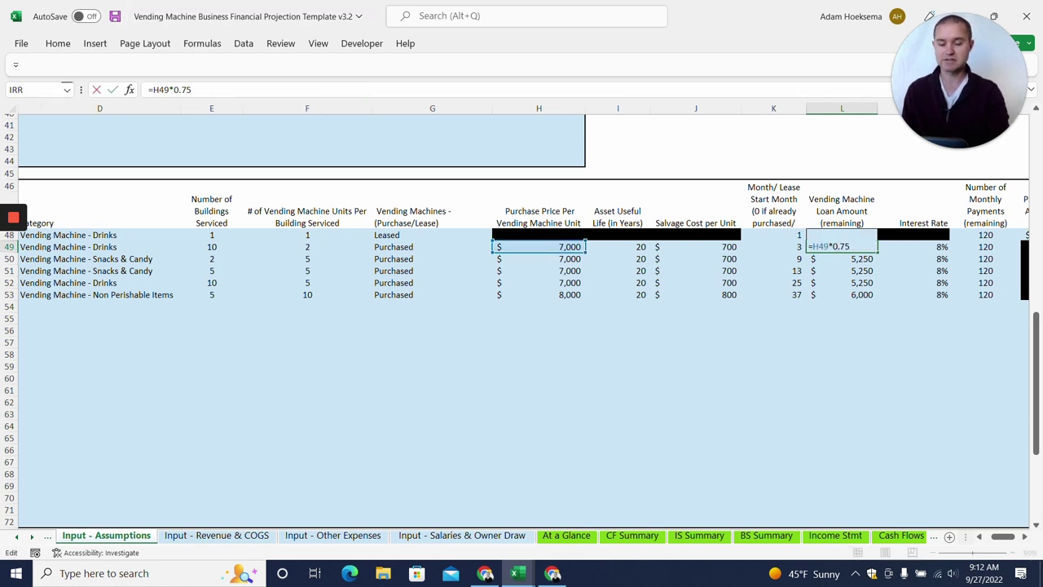
{"action": "key", "text": "Return"}
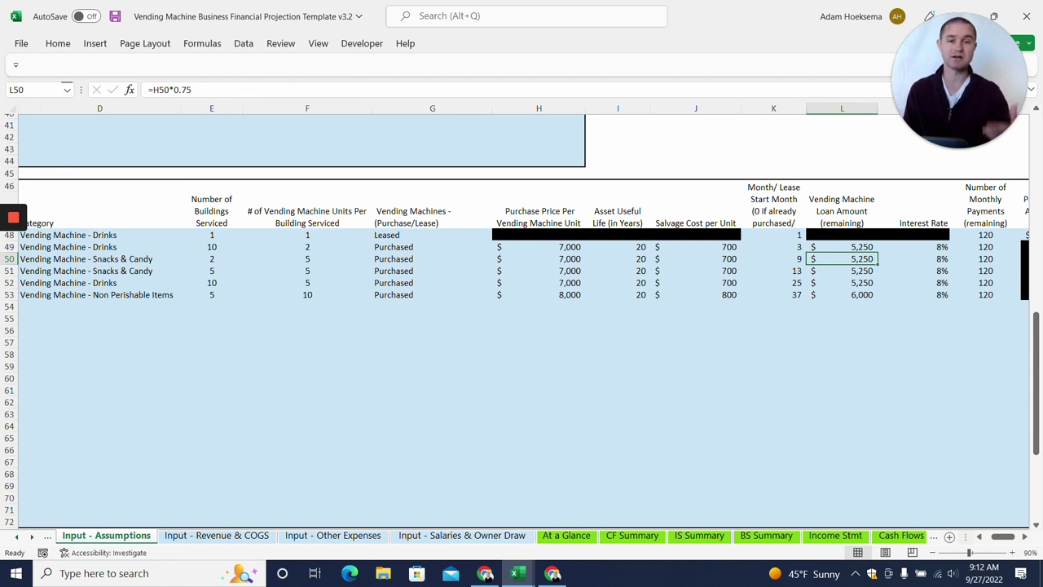
{"action": "left_click", "coordinate": [913, 247]}
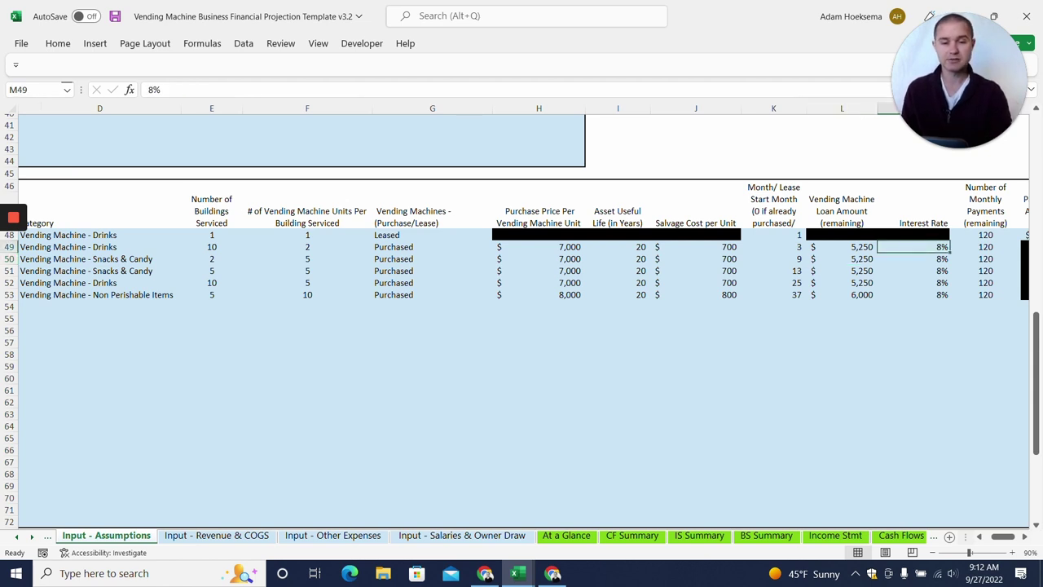
{"action": "left_click", "coordinate": [985, 246]}
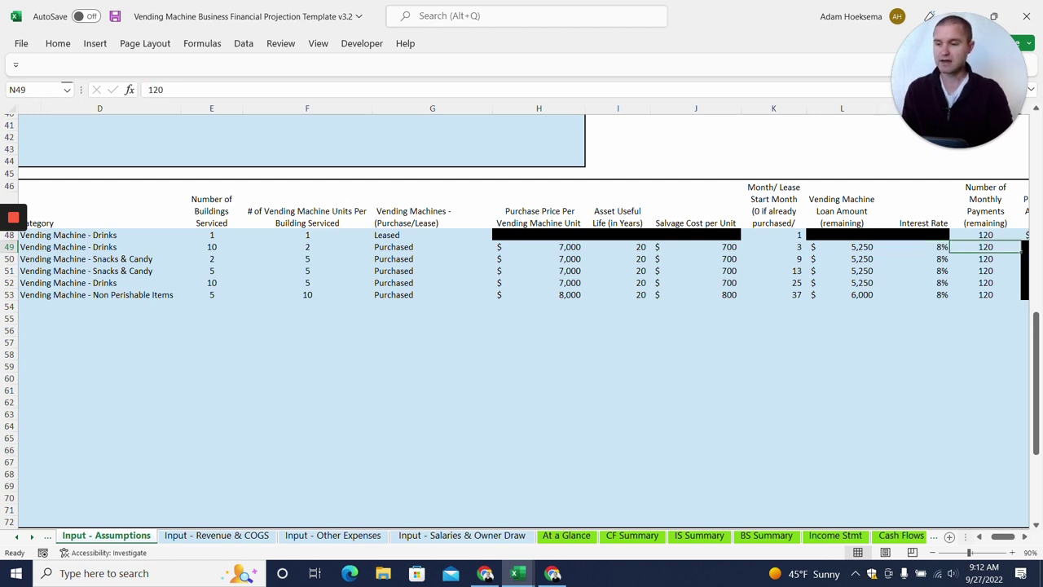
- Examine the ABC Manufacturing Campus entry's category, number of buildings serviced and vending machine units per building
{"action": "key", "text": "Left"}
{"action": "key", "text": "Left"}
{"action": "key", "text": "Left"}
{"action": "key", "text": "Left"}
{"action": "key", "text": "Left"}
{"action": "key", "text": "Left"}
{"action": "key", "text": "Left"}
{"action": "key", "text": "Left"}
{"action": "key", "text": "Left"}
{"action": "key", "text": "Left"}
{"action": "key", "text": "Left"}
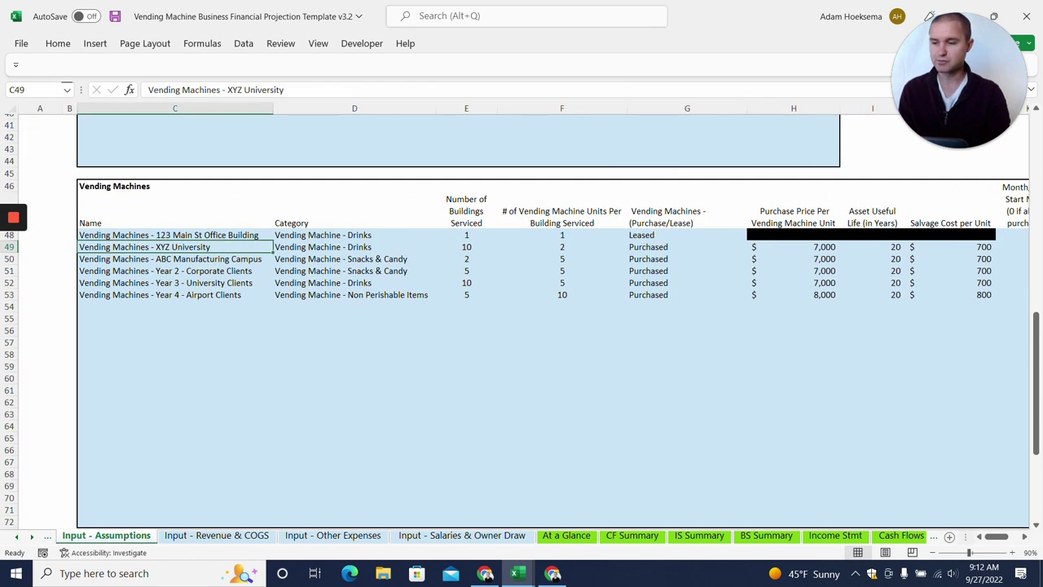
{"action": "key", "text": "Right"}
{"action": "key", "text": "Down"}
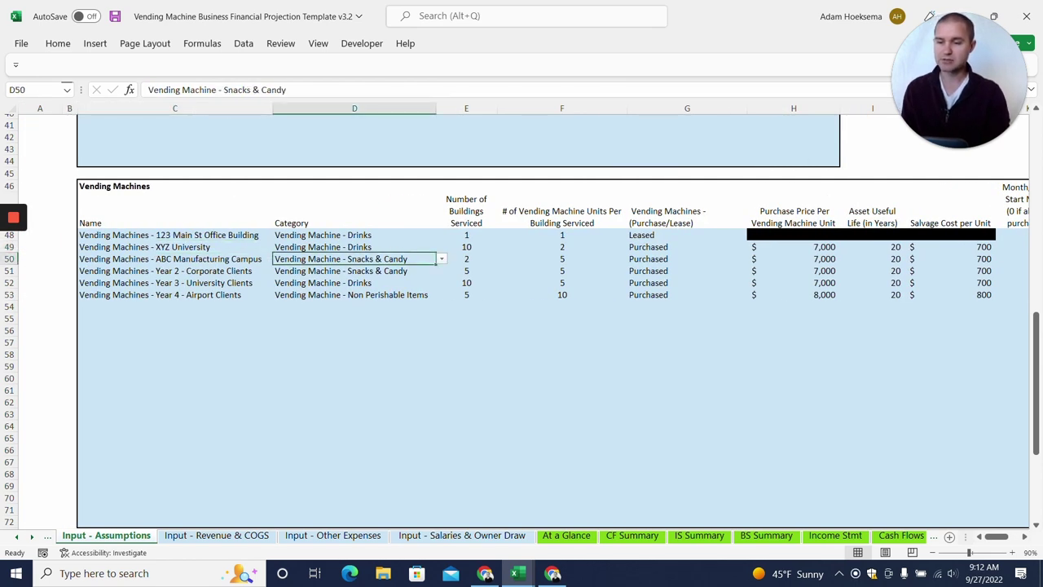
{"action": "key", "text": "Right"}
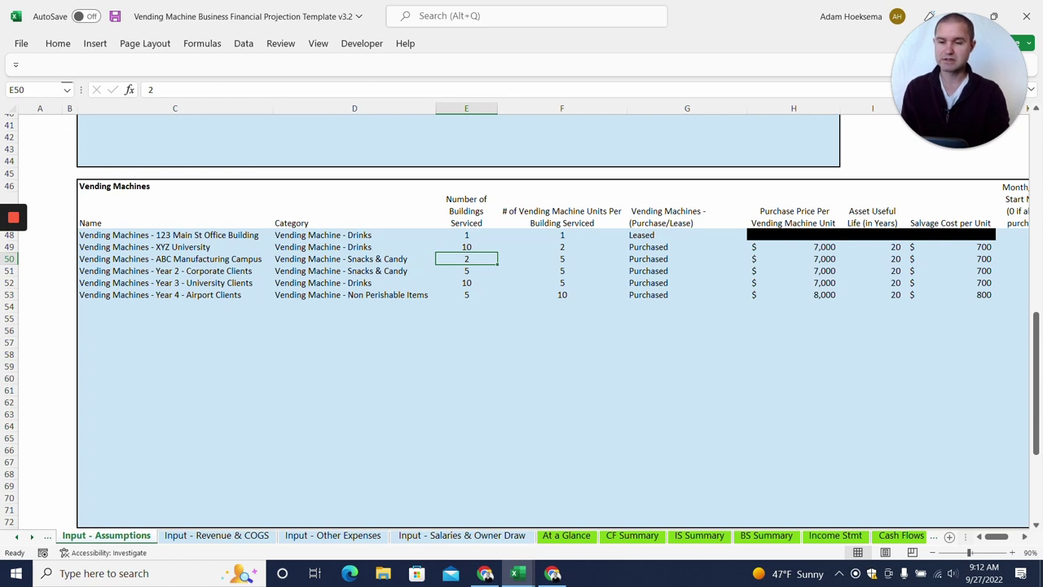
{"action": "key", "text": "Right"}
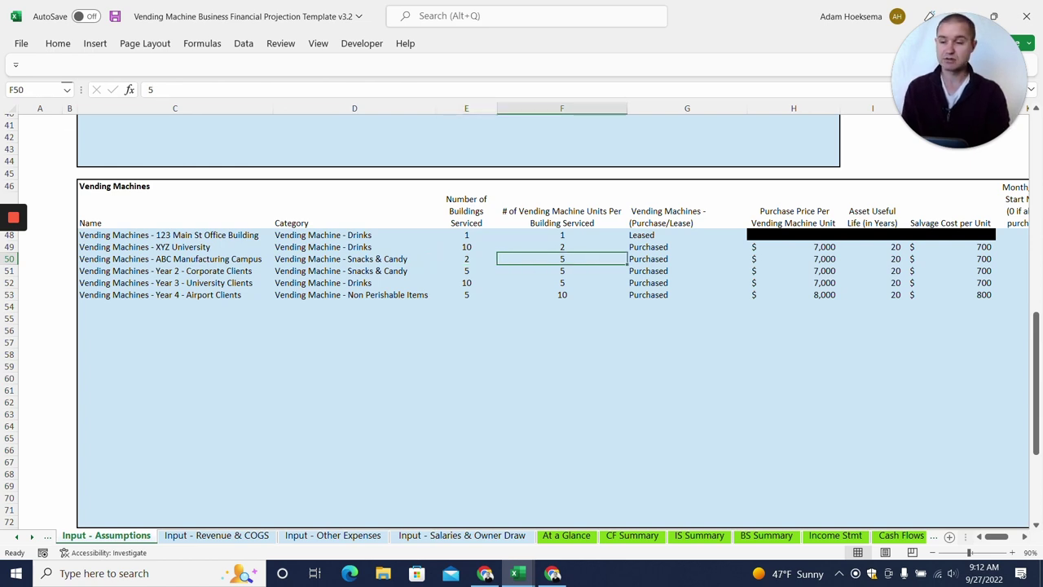
- Examine the Other Loans table with the SBA working capital loan and its first empty row
{"action": "scroll", "coordinate": [522, 318], "scroll_direction": "down", "scroll_amount": 5}
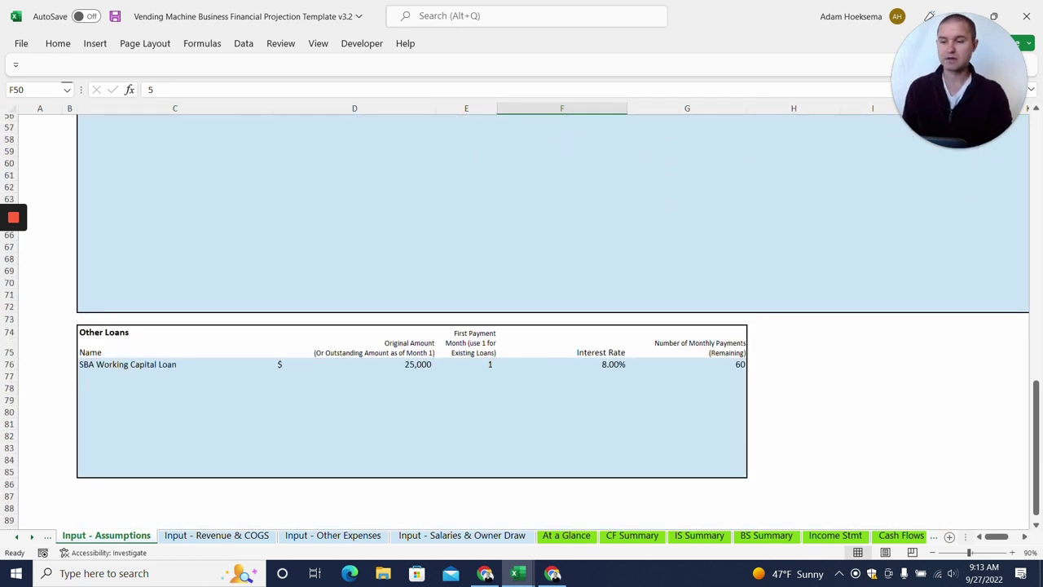
{"action": "left_click", "coordinate": [174, 375]}
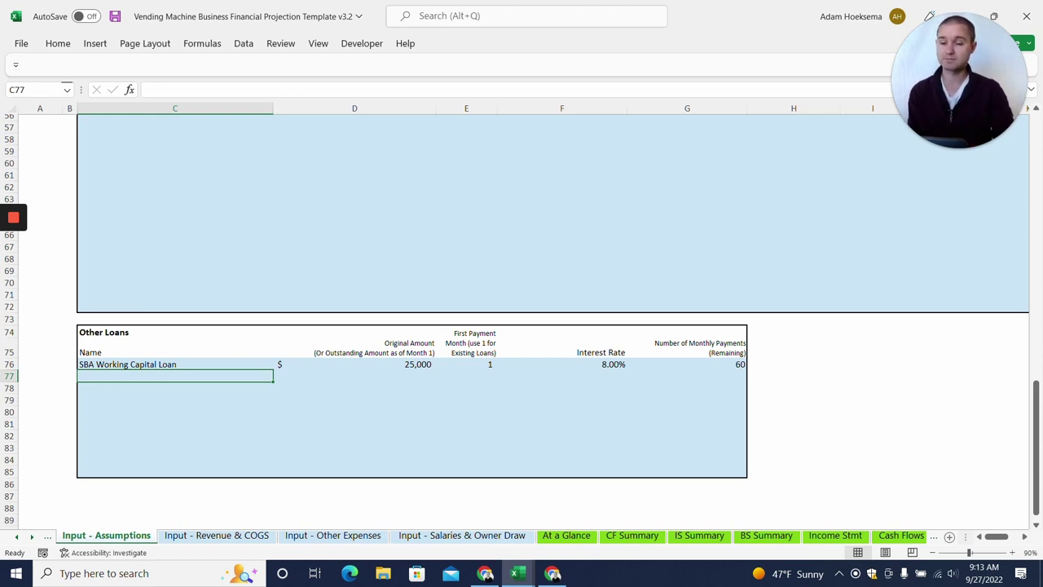
- Open the Input - Revenue & COGS sheet and display its vending machine unit assumptions at 100% zoom
{"action": "left_click", "coordinate": [188, 541]}
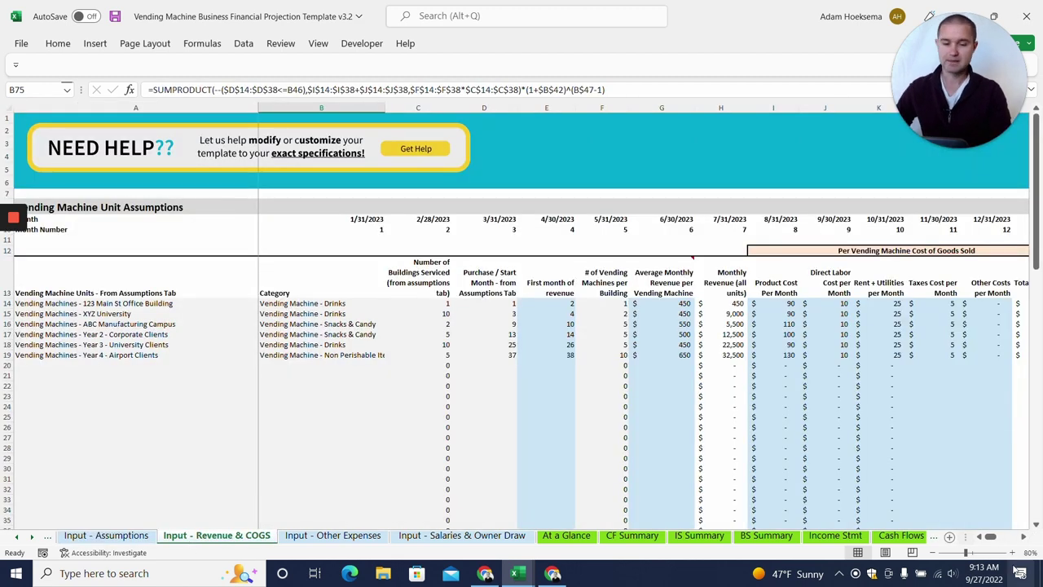
{"action": "left_click", "coordinate": [1011, 552]}
{"action": "left_click", "coordinate": [1011, 552]}
{"action": "scroll", "coordinate": [521, 326], "scroll_direction": "down", "scroll_amount": 2}
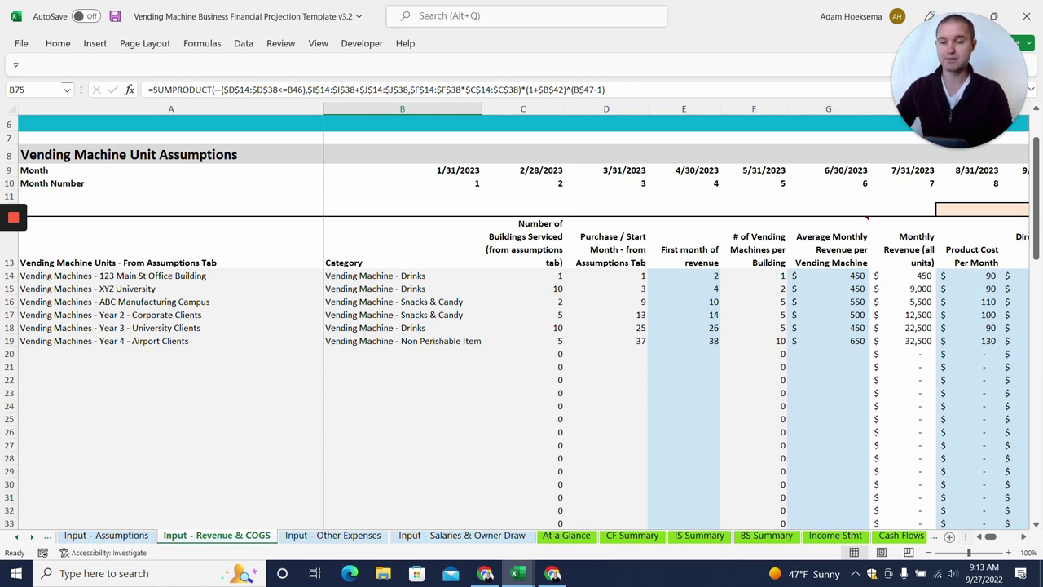
- Inspect the 123 Main St Office Building row's first month of revenue, machines per building and average monthly revenue per machine
{"action": "left_click", "coordinate": [683, 276]}
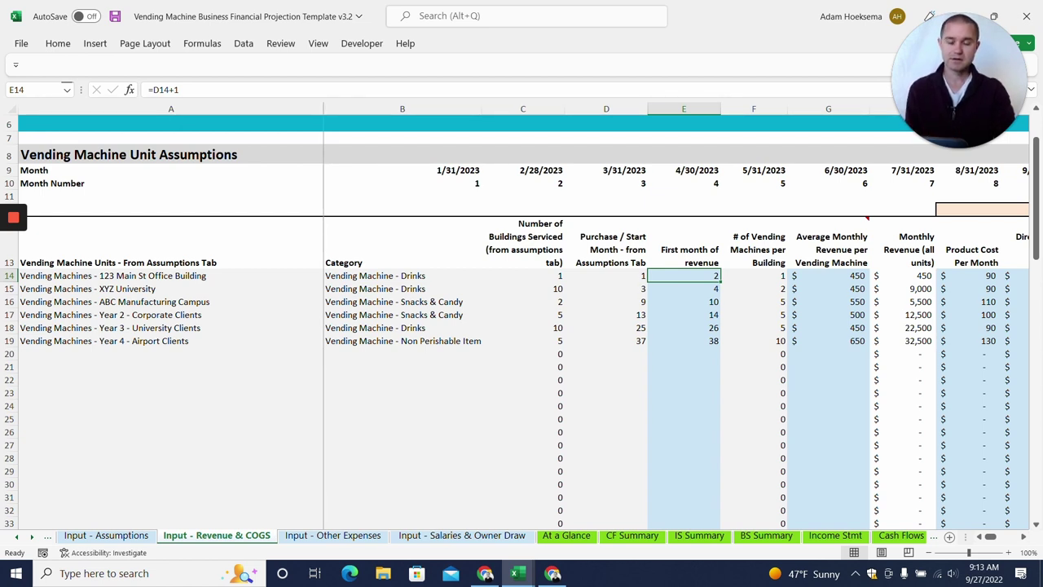
{"action": "left_click", "coordinate": [828, 275]}
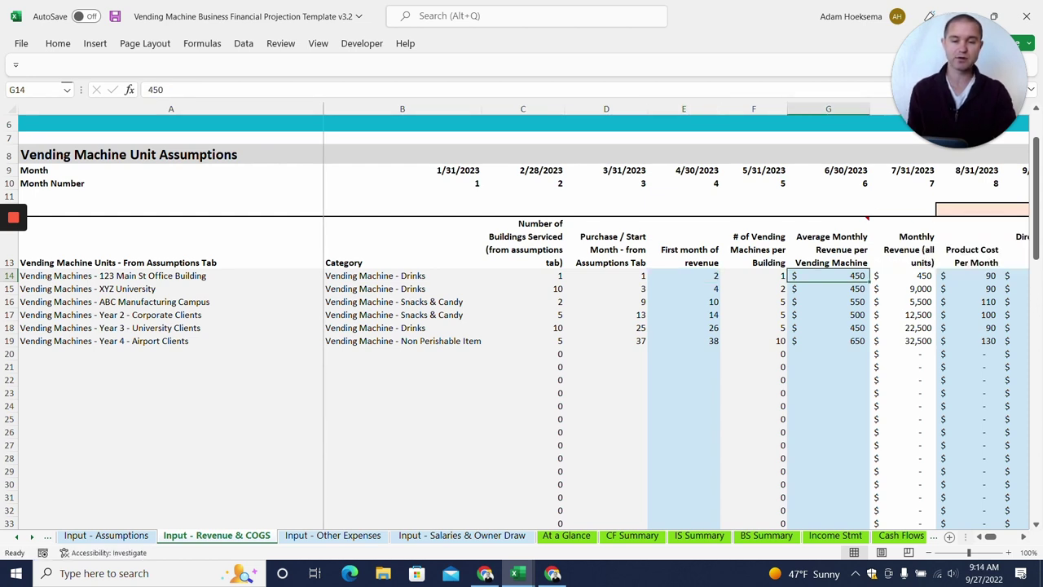
{"action": "mouse_move", "coordinate": [868, 217]}
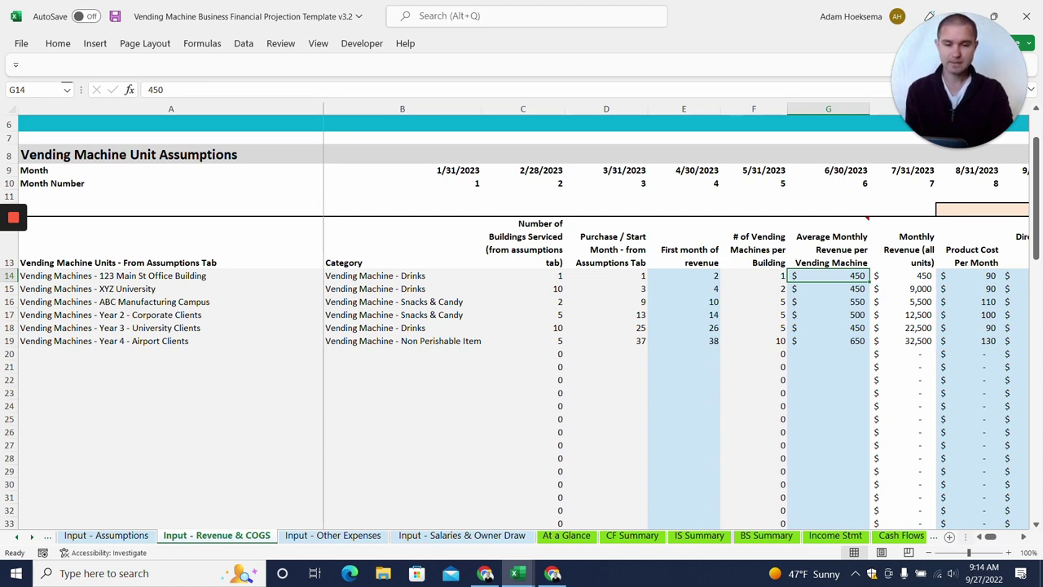
{"action": "left_click", "coordinate": [903, 275]}
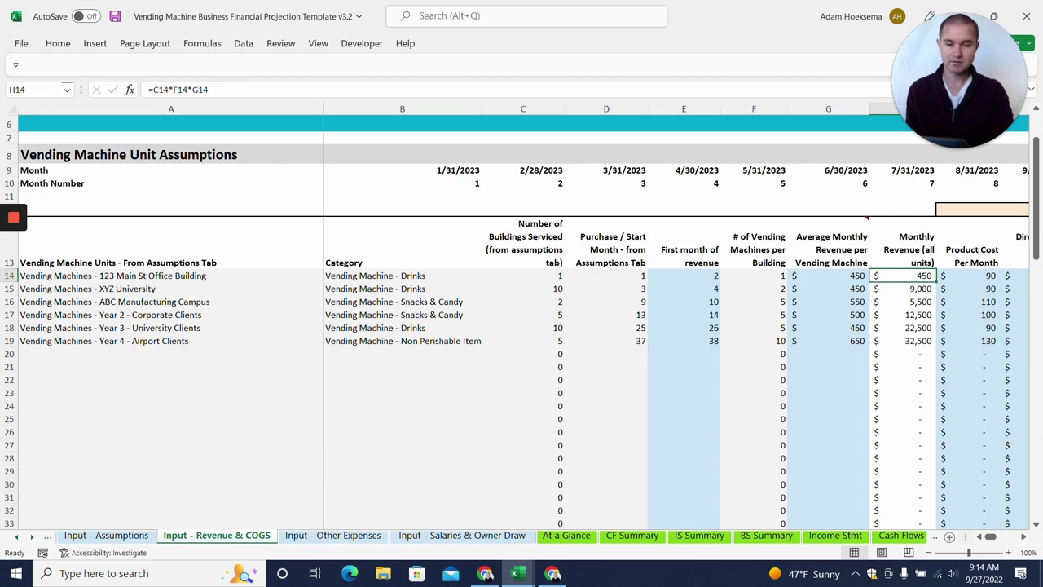
{"action": "left_click", "coordinate": [754, 275]}
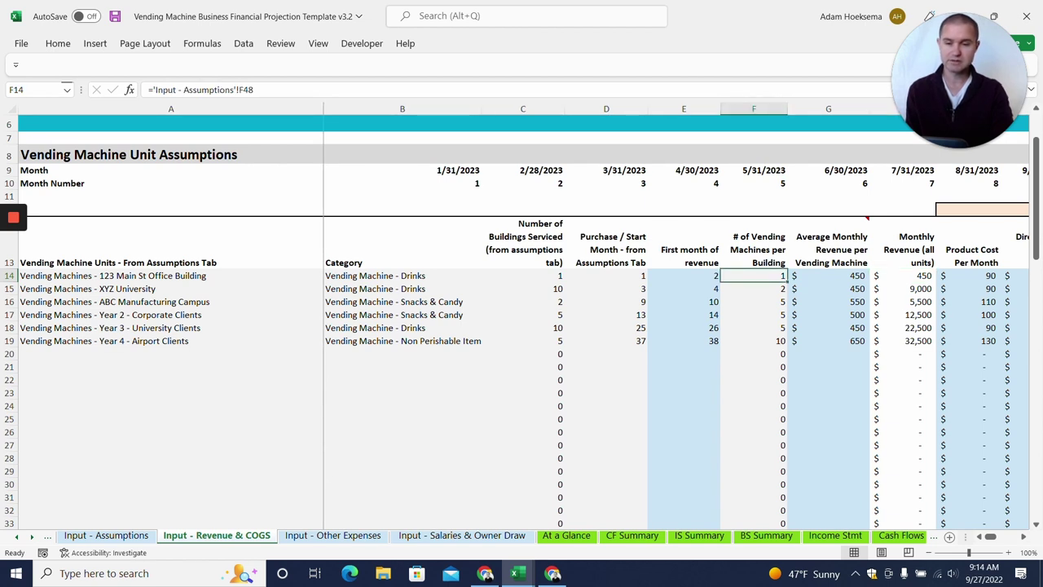
{"action": "left_click", "coordinate": [828, 275]}
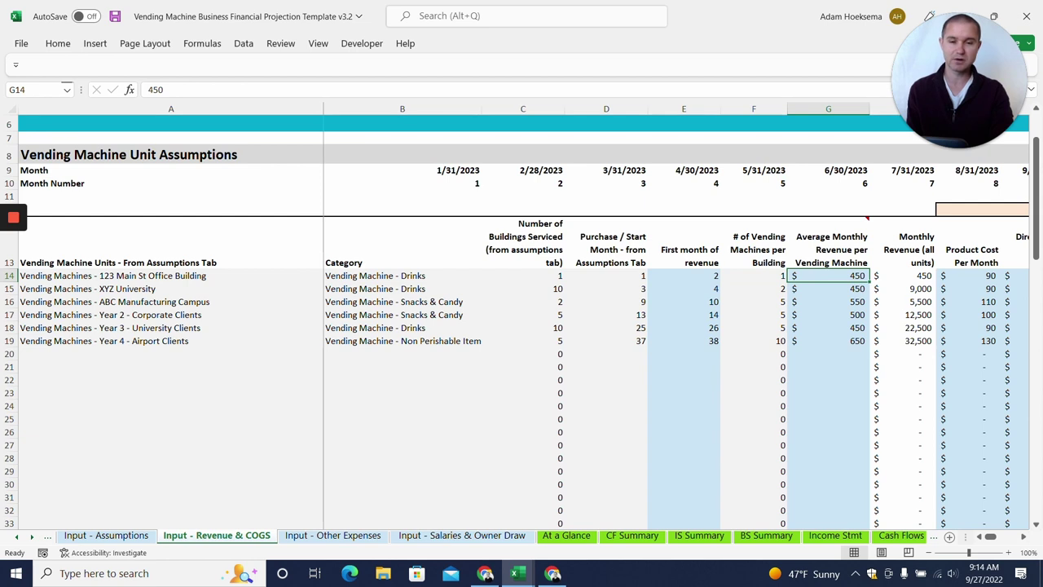
- Check the all-units monthly revenue formulas from the 123 Main St Office Building row down to the Airport Clients row
{"action": "left_click", "coordinate": [903, 276]}
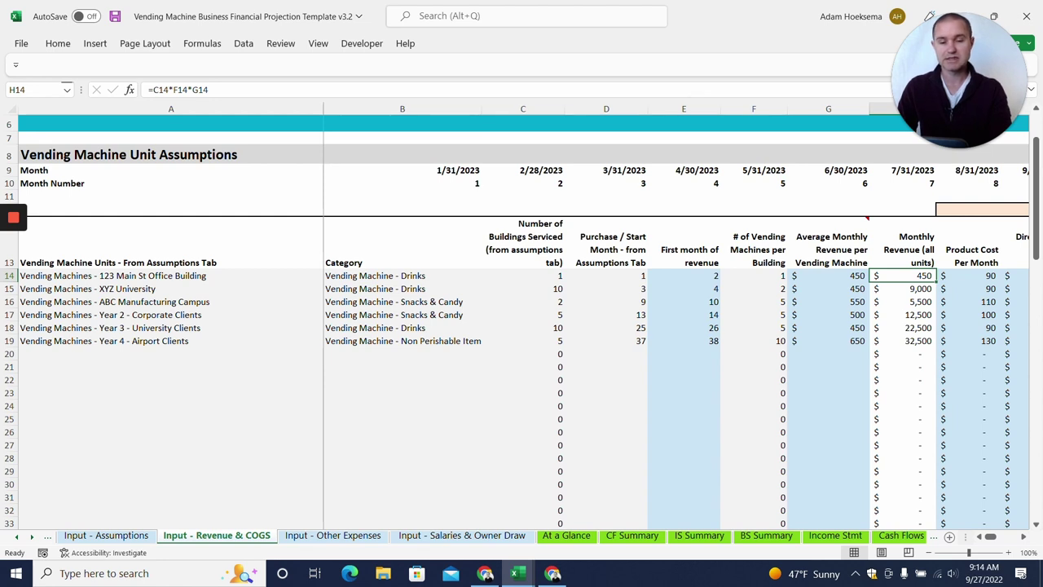
{"action": "key", "text": "Down"}
{"action": "key", "text": "Down"}
{"action": "key", "text": "Down"}
{"action": "key", "text": "Down"}
{"action": "key", "text": "Down"}
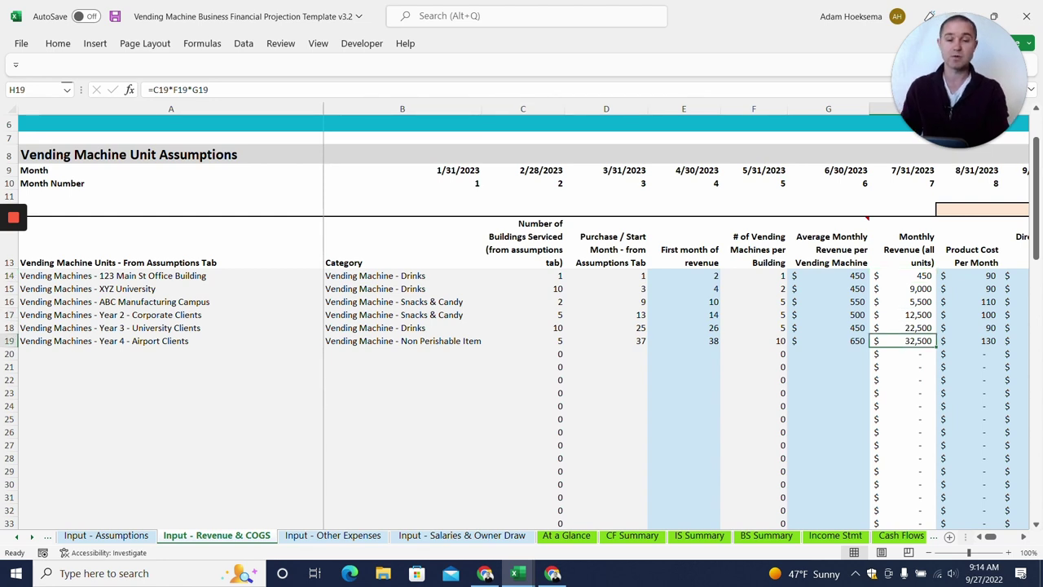
- Examine the per vending machine cost of goods sold columns, including the 123 Main St row's product cost formula and direct labor cost
{"action": "key", "text": "Right"}
{"action": "key", "text": "Right"}
{"action": "key", "text": "Right"}
{"action": "key", "text": "Right"}
{"action": "key", "text": "Right"}
{"action": "key", "text": "Right"}
{"action": "key", "text": "Right"}
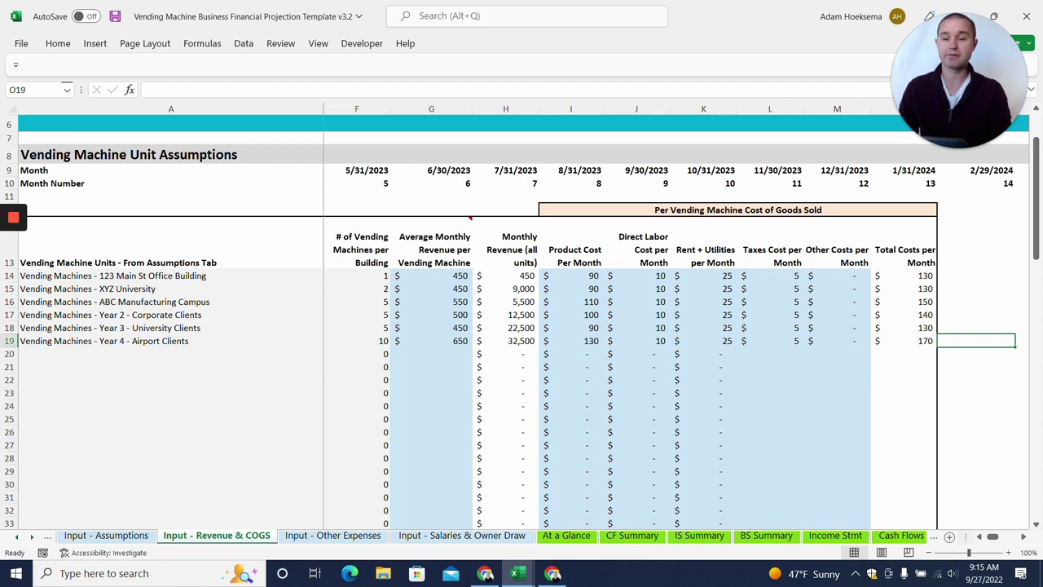
{"action": "left_click", "coordinate": [571, 276]}
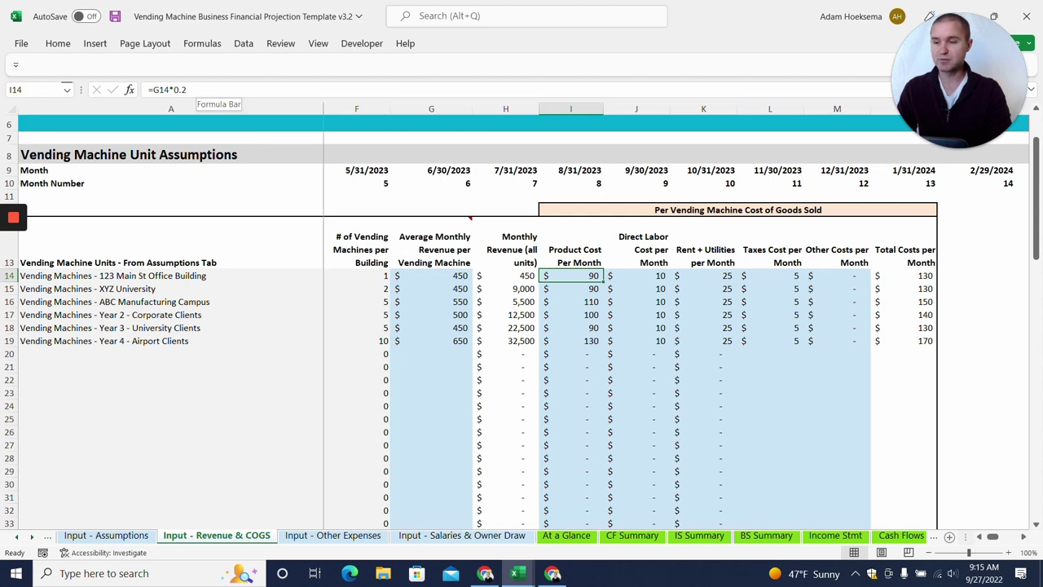
{"action": "key", "text": "F2"}
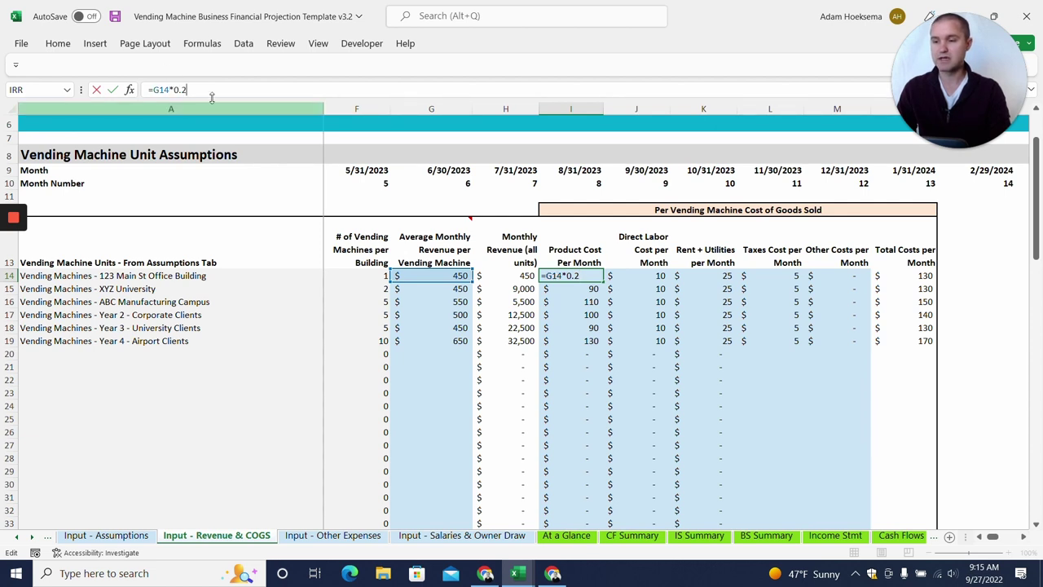
{"action": "key", "text": "Return"}
{"action": "key", "text": "Up"}
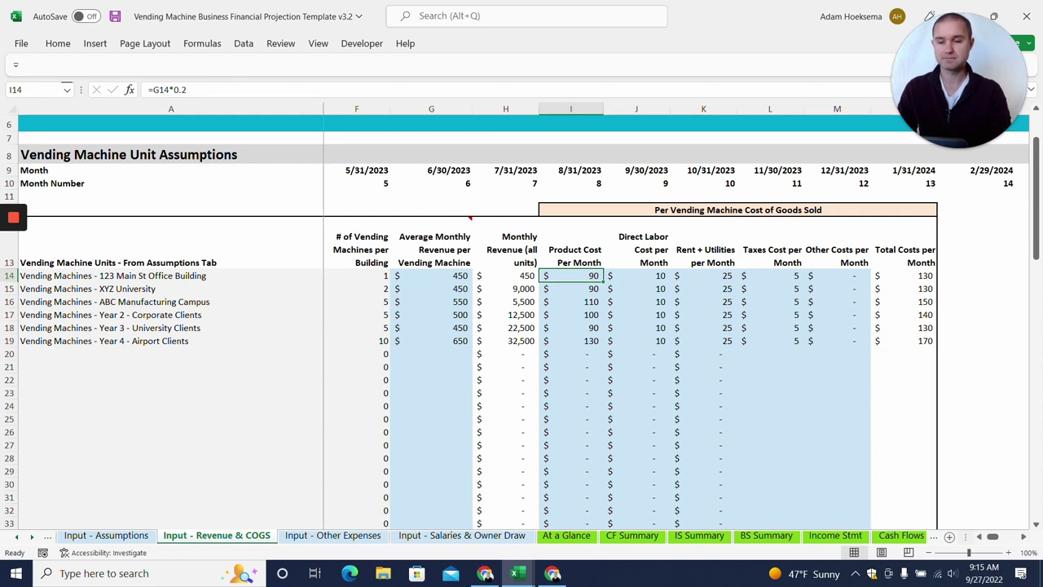
{"action": "left_click", "coordinate": [635, 276]}
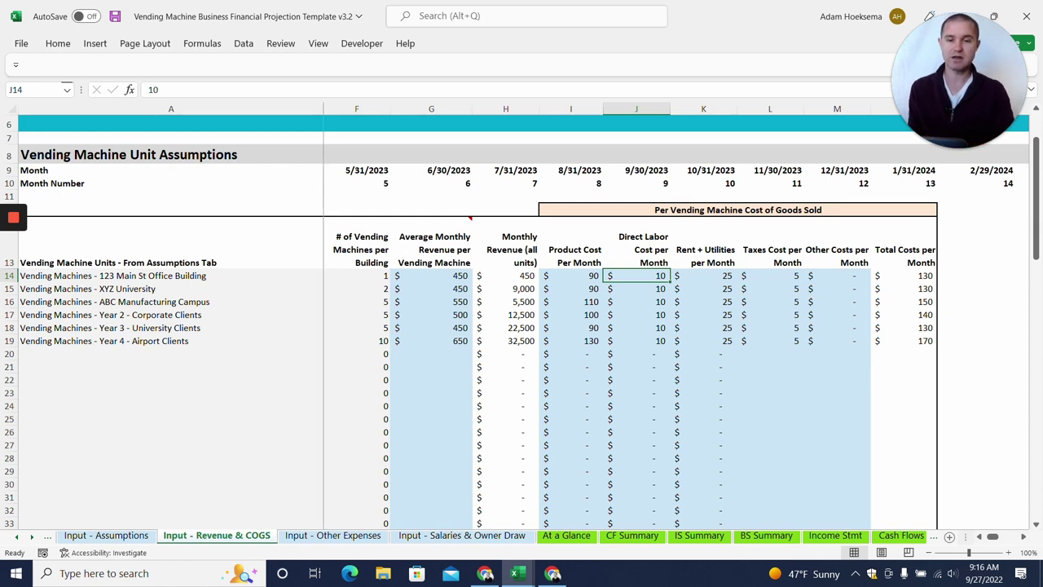
- Try the formula =G14*.2 for the 123 Main St row's rent and utilities per month, and undo it
{"action": "left_click", "coordinate": [703, 275]}
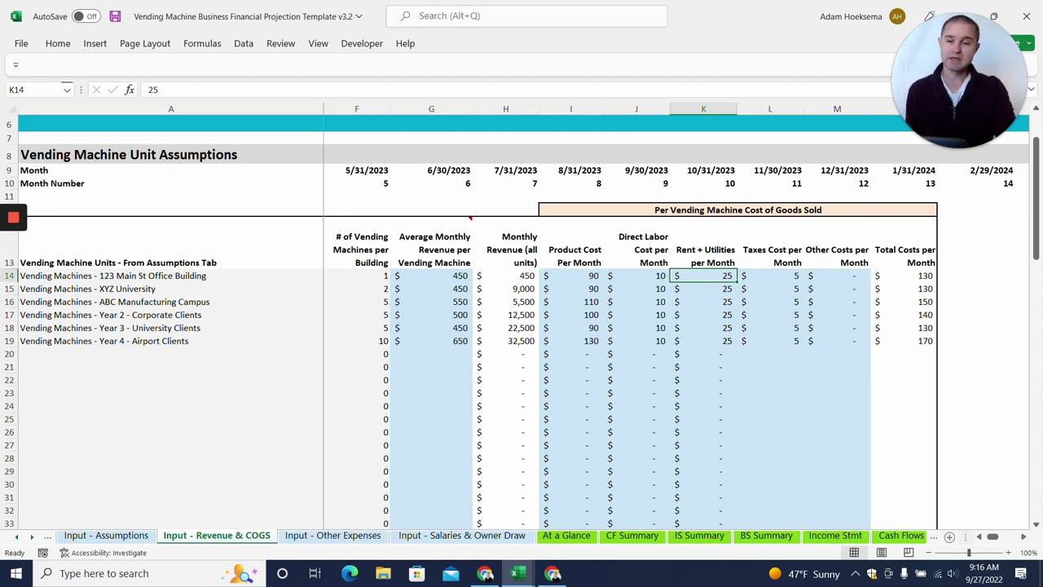
{"action": "type", "text": "="}
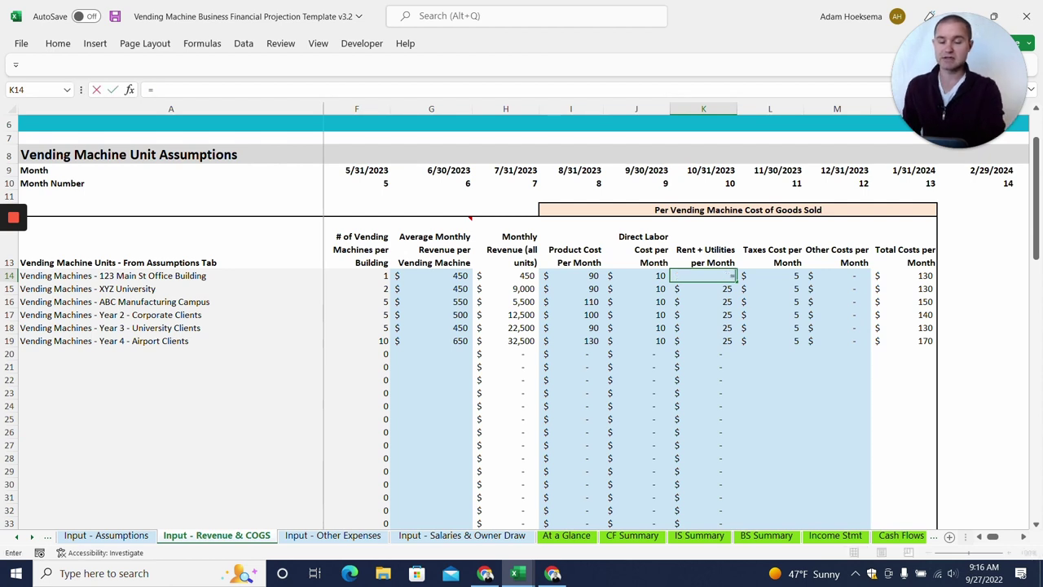
{"action": "left_click", "coordinate": [505, 275]}
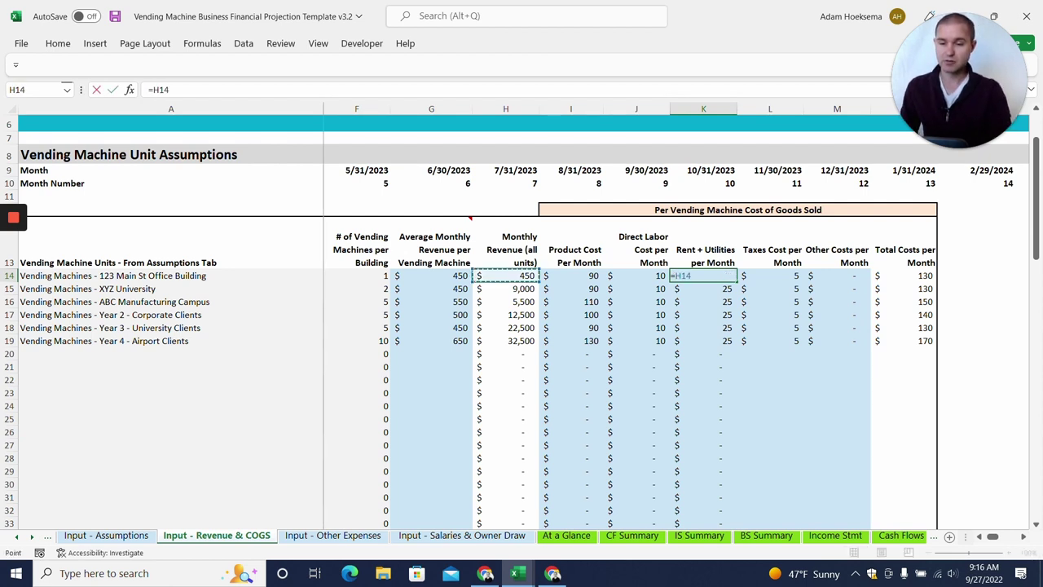
{"action": "left_click", "coordinate": [431, 275]}
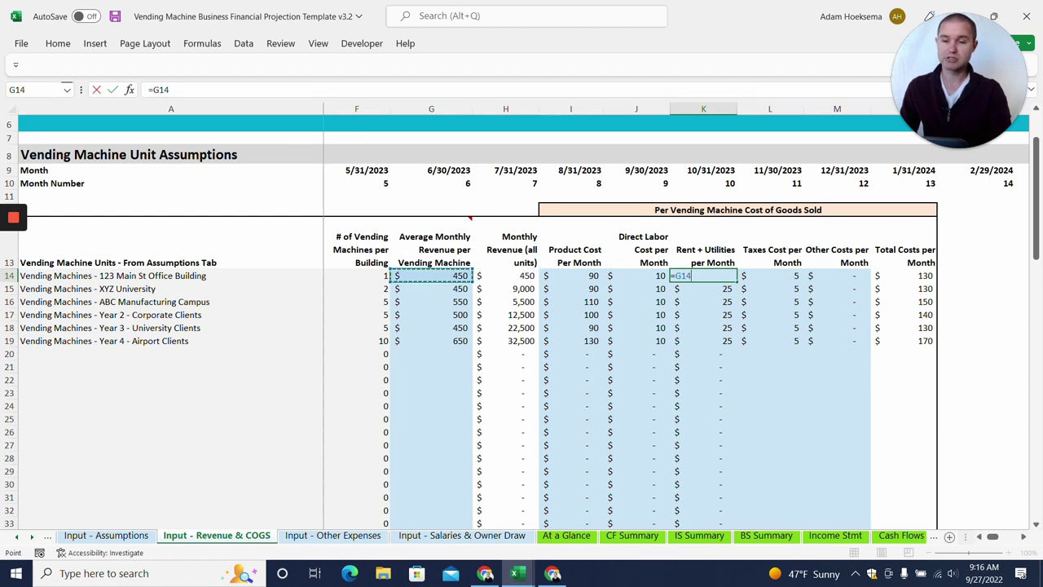
{"action": "type", "text": "*.2"}
{"action": "key", "text": "Return"}
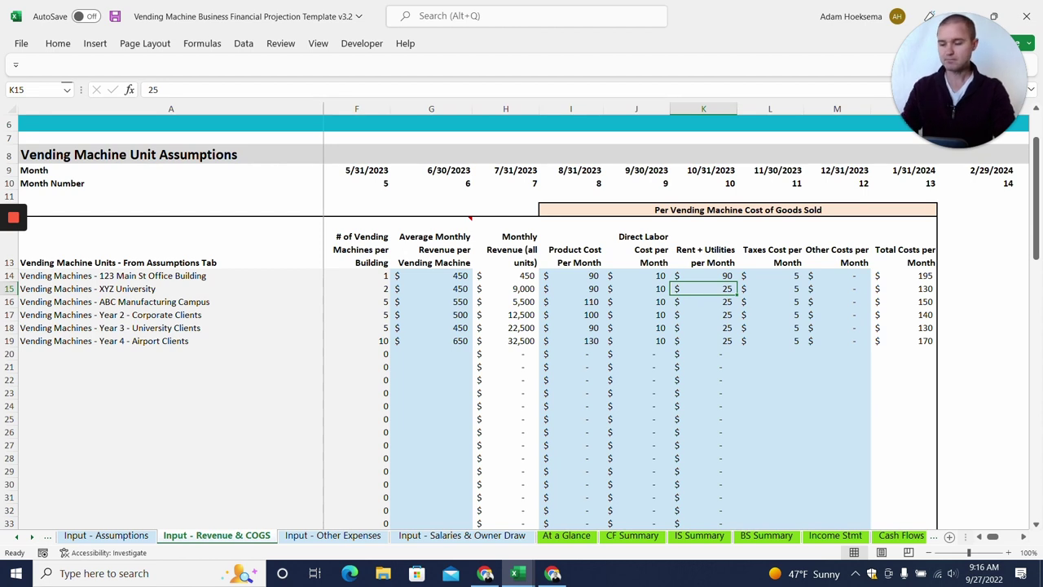
{"action": "key", "text": "ctrl+z"}
- Review the Corporate Clients row's monthly taxes cost and the annual increase rates for revenue and expenses below the unit table
{"action": "left_click", "coordinate": [769, 314]}
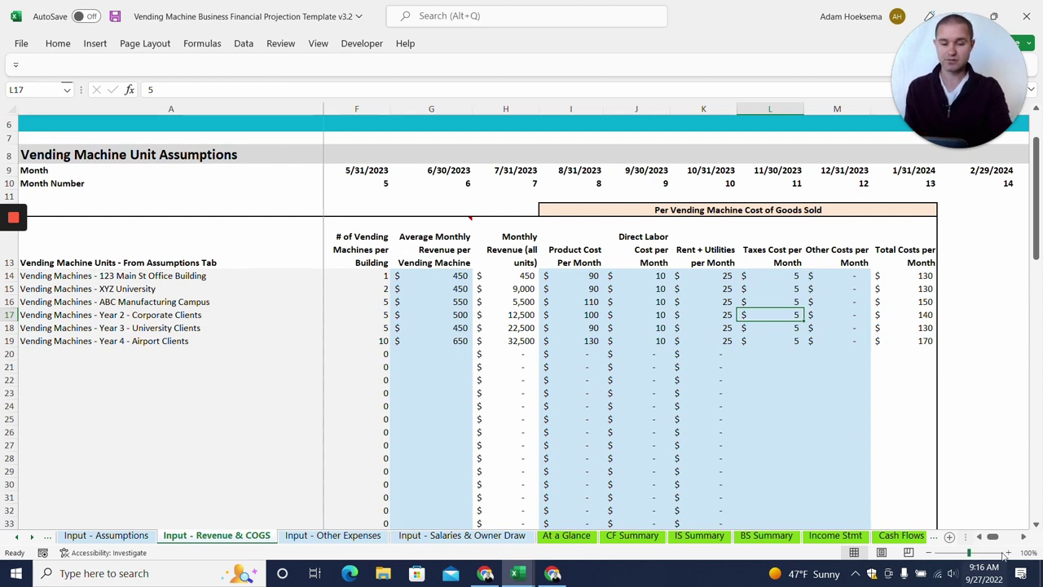
{"action": "left_click_drag", "start_coordinate": [993, 536], "coordinate": [989, 536]}
{"action": "scroll", "coordinate": [522, 326], "scroll_direction": "down", "scroll_amount": 2}
{"action": "scroll", "coordinate": [522, 322], "scroll_direction": "down", "scroll_amount": 13}
{"action": "scroll", "coordinate": [521, 322], "scroll_direction": "up", "scroll_amount": 10}
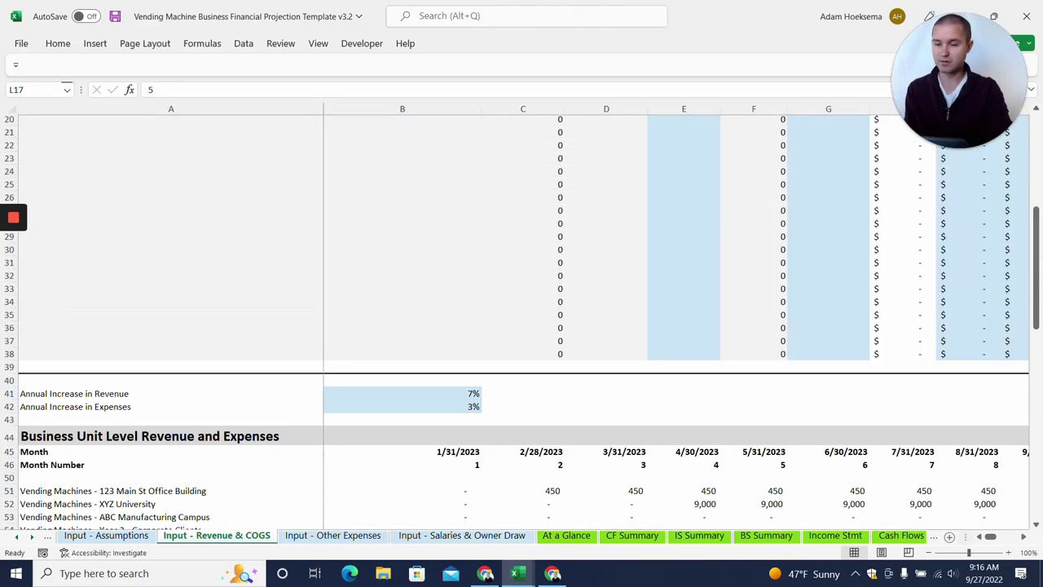
{"action": "left_click", "coordinate": [402, 394]}
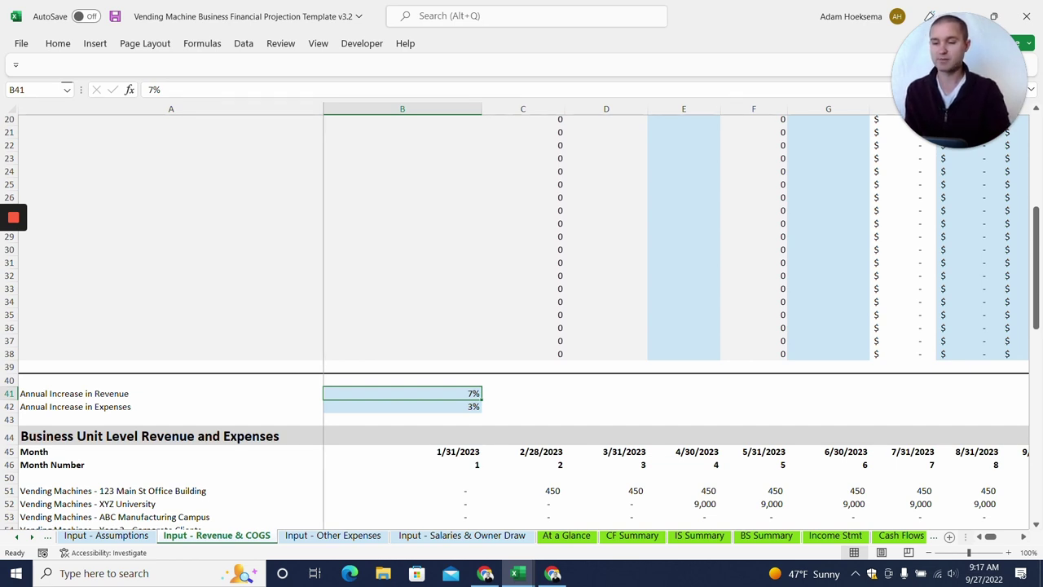
{"action": "left_click", "coordinate": [402, 407]}
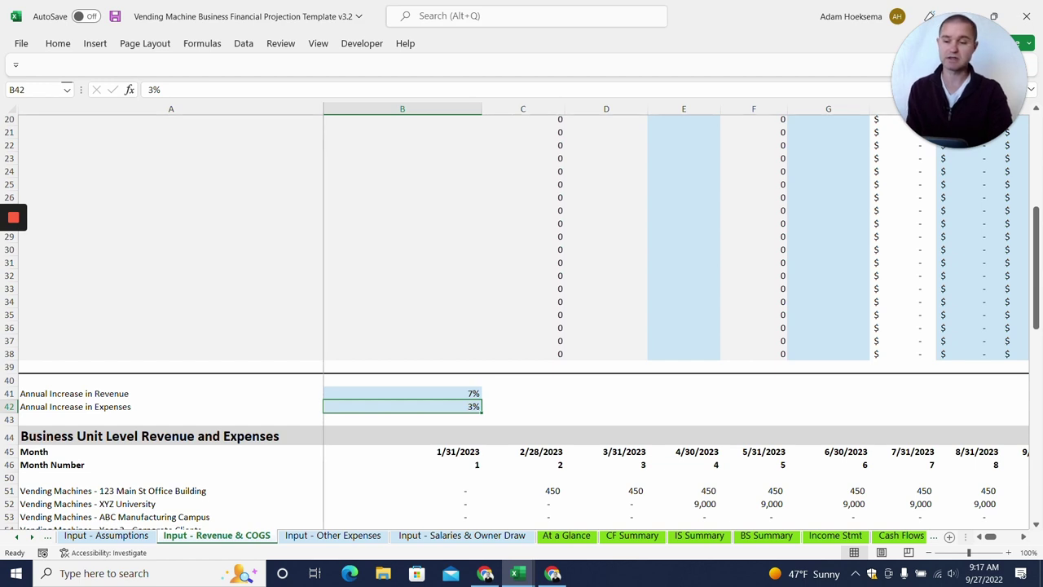
- Examine the Business Unit Level Revenue and Expenses section, following the XYZ University monthly revenue across to month 25
{"action": "scroll", "coordinate": [522, 323], "scroll_direction": "down", "scroll_amount": 13}
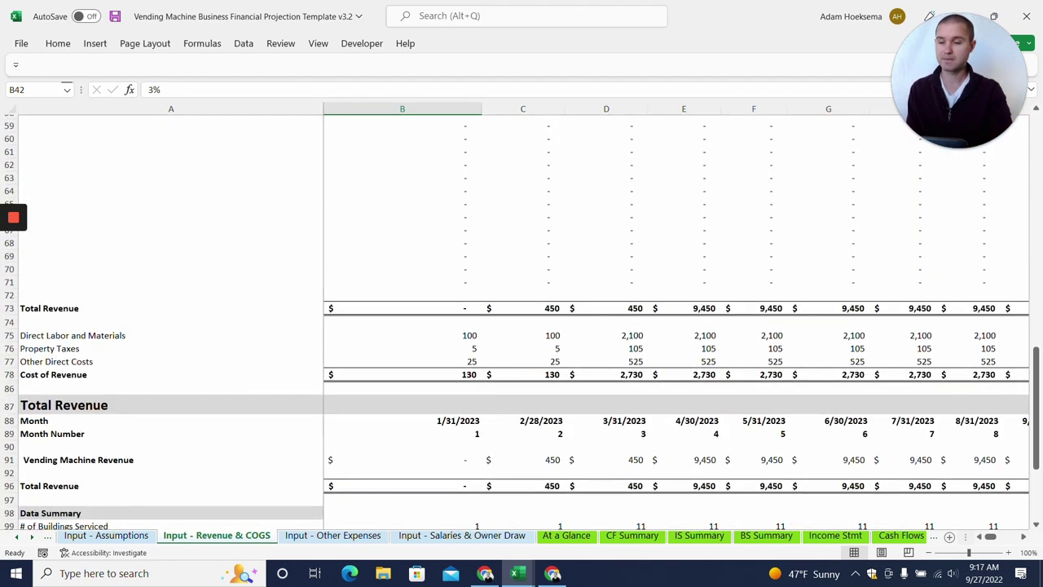
{"action": "scroll", "coordinate": [523, 322], "scroll_direction": "up", "scroll_amount": 8}
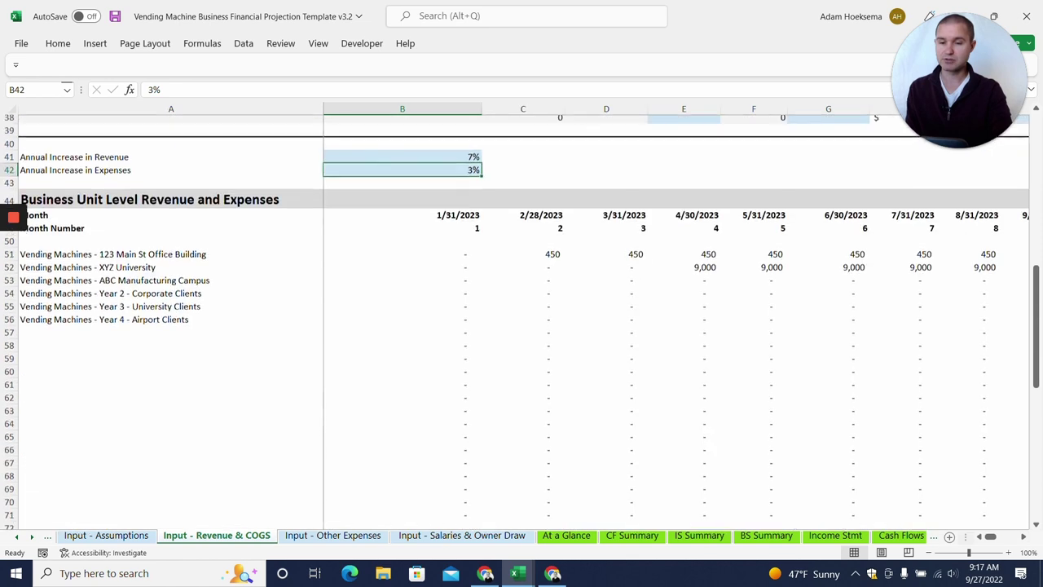
{"action": "left_click", "coordinate": [523, 308]}
{"action": "key", "text": "Right"}
{"action": "key", "text": "Right"}
{"action": "key", "text": "Right"}
{"action": "key", "text": "Right"}
{"action": "key", "text": "Right"}
{"action": "key", "text": "Right"}
{"action": "key", "text": "Right"}
{"action": "key", "text": "Right"}
{"action": "key", "text": "Right"}
{"action": "key", "text": "Right"}
{"action": "key", "text": "Right"}
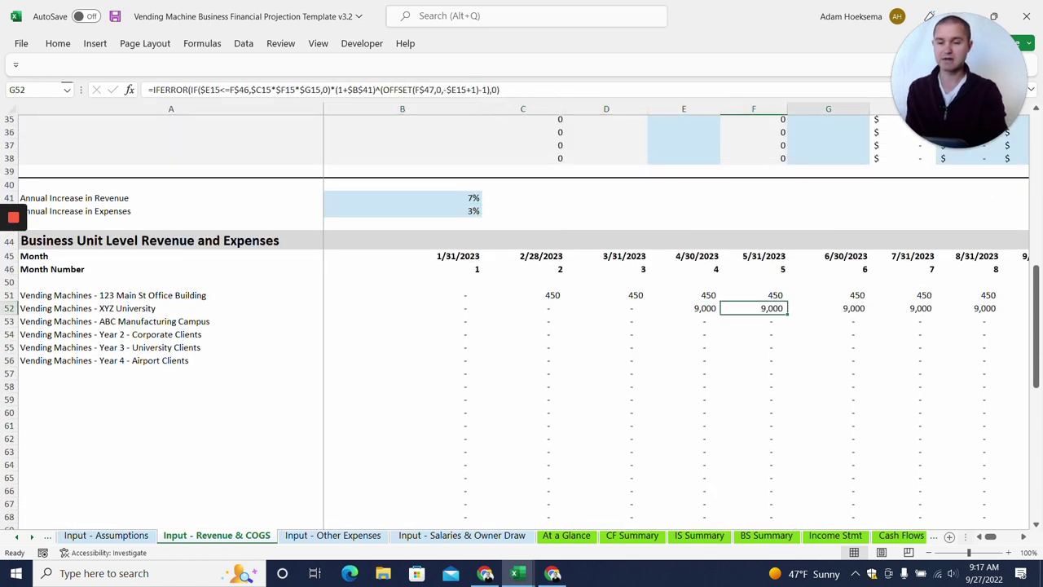
{"action": "key", "text": "Right"}
{"action": "key", "text": "Right"}
{"action": "key", "text": "Right"}
{"action": "key", "text": "Right"}
{"action": "key", "text": "Right"}
{"action": "key", "text": "Right"}
{"action": "key", "text": "Right"}
{"action": "key", "text": "Right"}
{"action": "key", "text": "Right"}
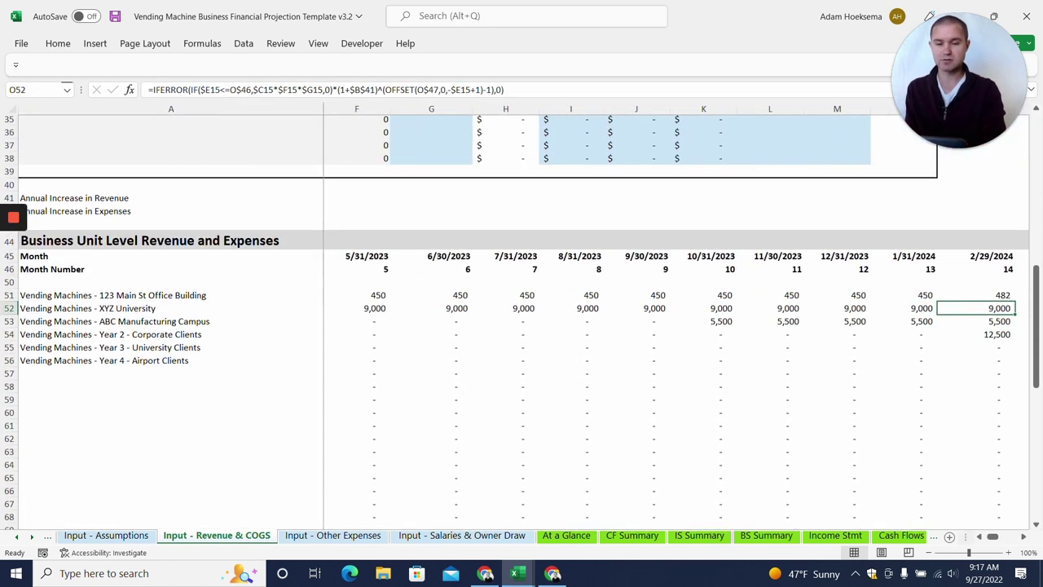
{"action": "key", "text": "Right"}
{"action": "key", "text": "Right"}
{"action": "key", "text": "Right"}
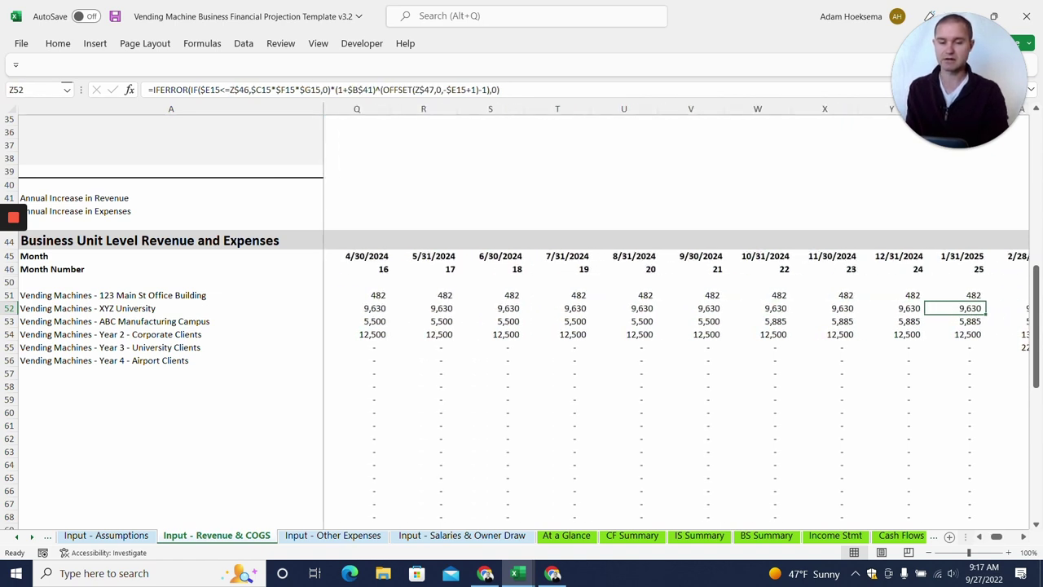
- Open the Input - Other Expenses sheet and display its Operating Expenses table at 100% zoom
{"action": "left_click", "coordinate": [336, 537]}
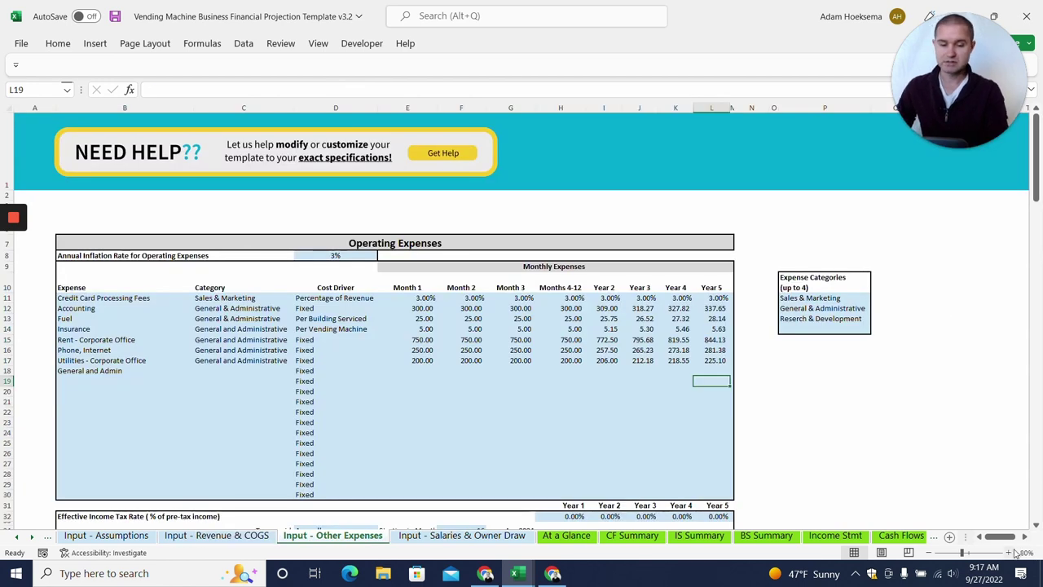
{"action": "left_click", "coordinate": [1008, 552]}
{"action": "left_click", "coordinate": [1010, 553]}
{"action": "left_click_drag", "start_coordinate": [1002, 537], "coordinate": [992, 536]}
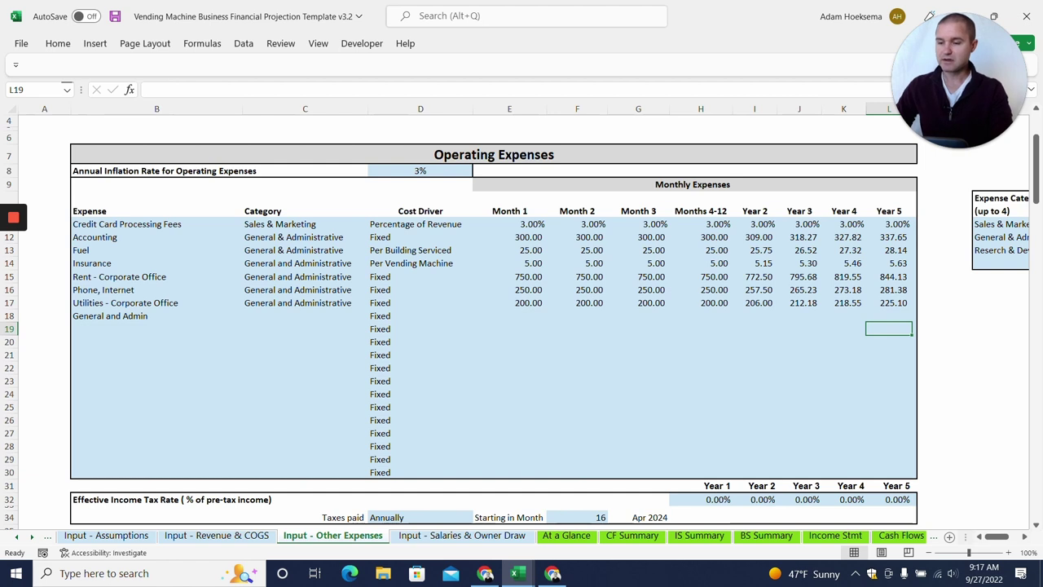
- Delete the General and Admin entry from the Expense column of the Operating Expenses table
{"action": "left_click", "coordinate": [156, 315]}
{"action": "key", "text": "Delete"}
{"action": "left_click", "coordinate": [156, 238]}
- Inspect the Credit Card Processing Fees expense and its available cost driver options, keeping Percentage of Revenue
{"action": "left_click", "coordinate": [157, 224]}
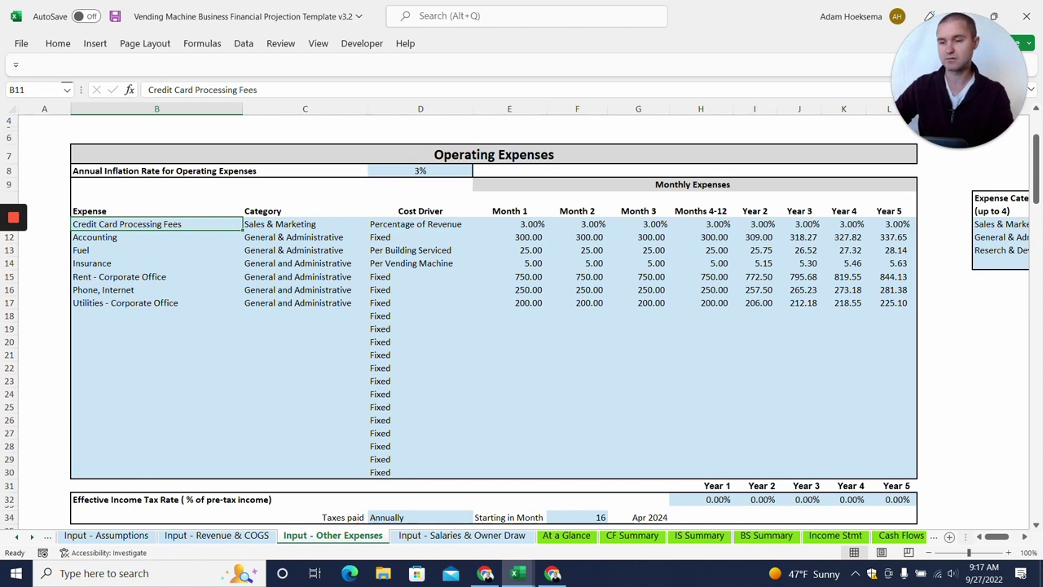
{"action": "left_click", "coordinate": [456, 224]}
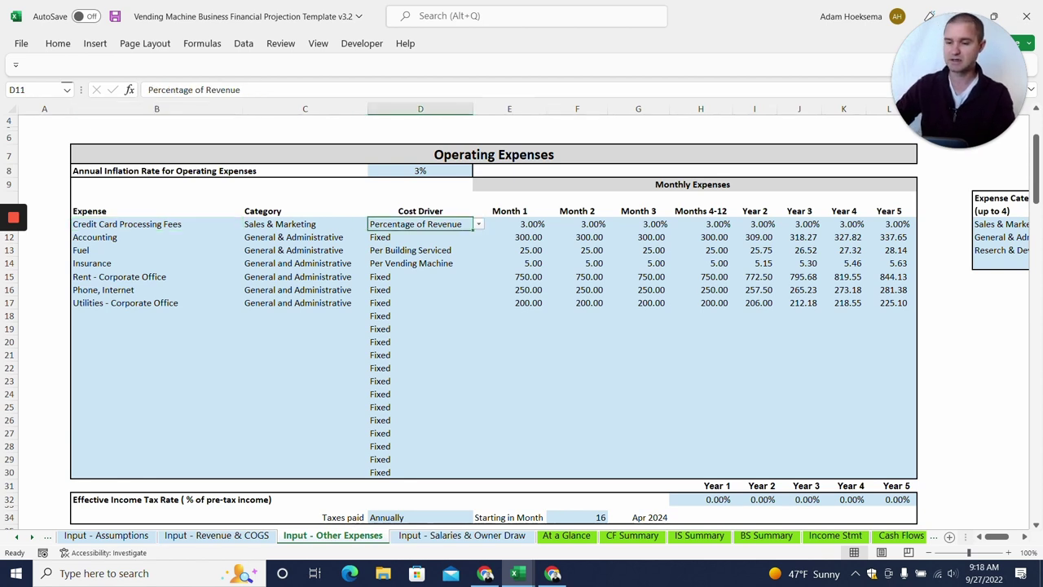
{"action": "left_click", "coordinate": [480, 225]}
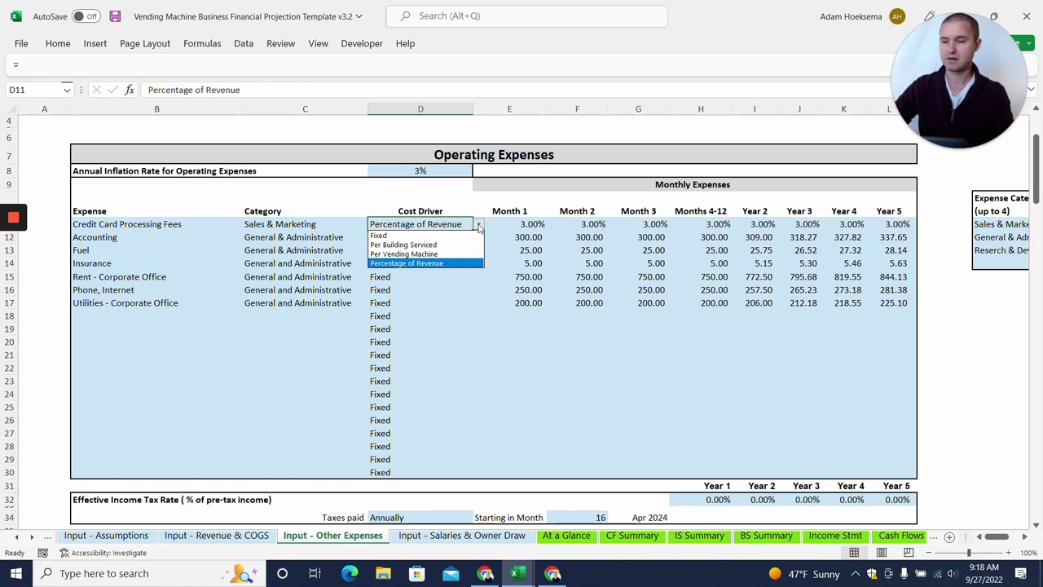
{"action": "left_click", "coordinate": [479, 225]}
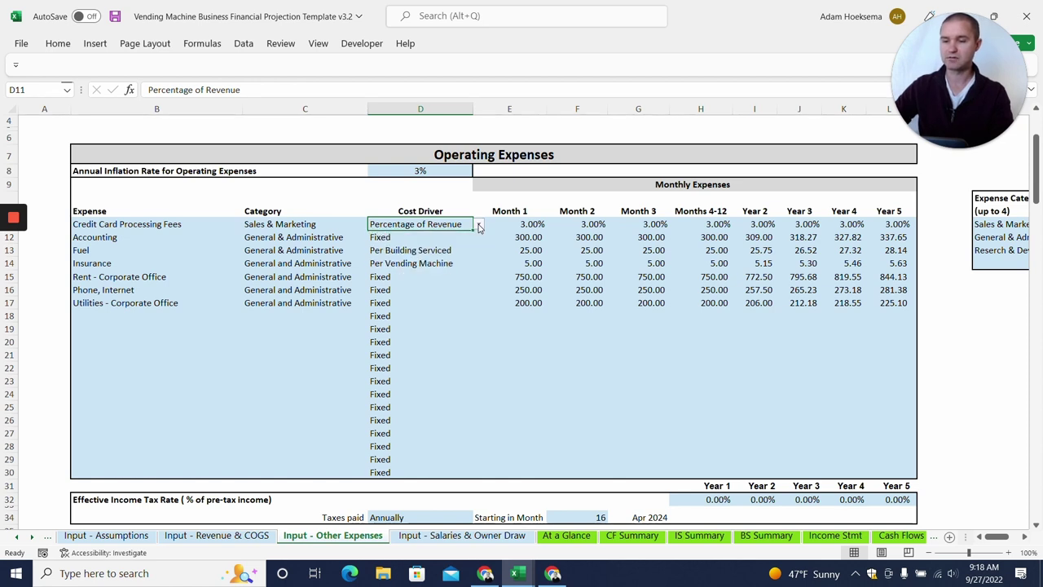
- Try a Month 1 rate of 1.5% for Credit Card Processing Fees, and undo the change
{"action": "key", "text": "Right"}
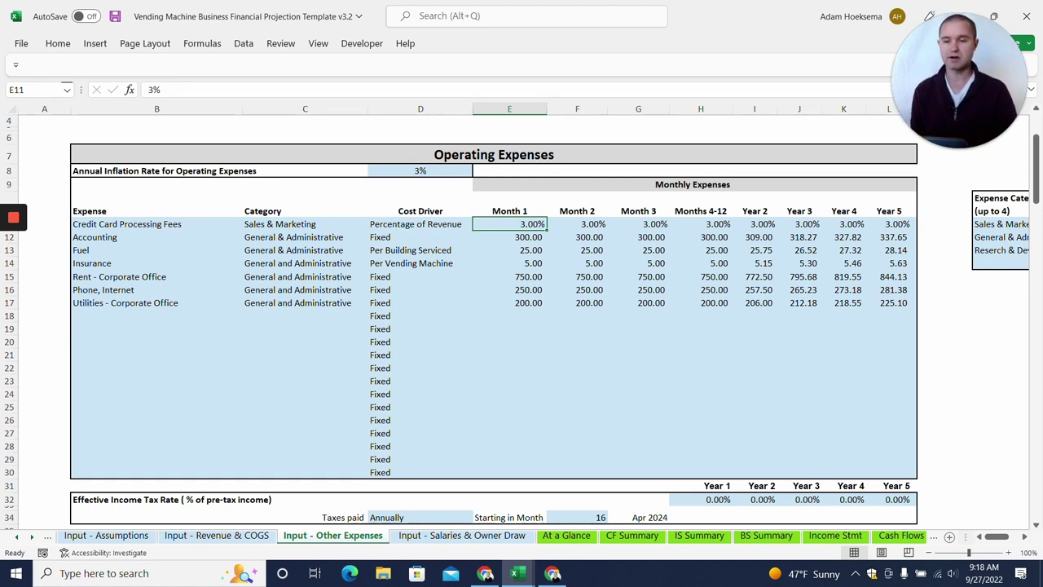
{"action": "type", "text": "1.5"}
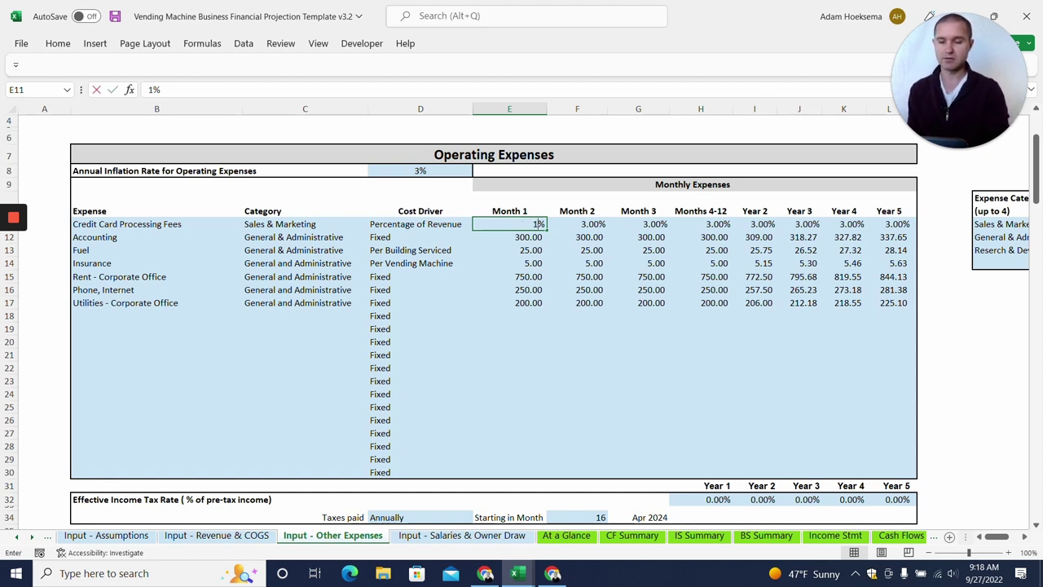
{"action": "key", "text": "Return"}
{"action": "key", "text": "Up"}
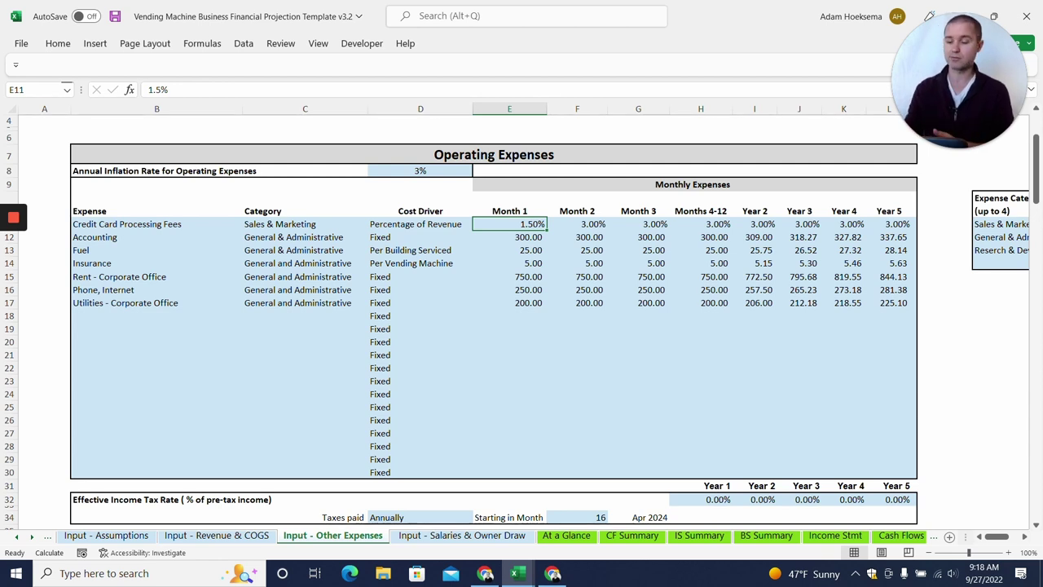
{"action": "key", "text": "ctrl+z"}
- Review the Month 1 Accounting amount, the cost drivers for Fuel and Insurance, and the Month 1 corporate office rent
{"action": "left_click", "coordinate": [509, 237]}
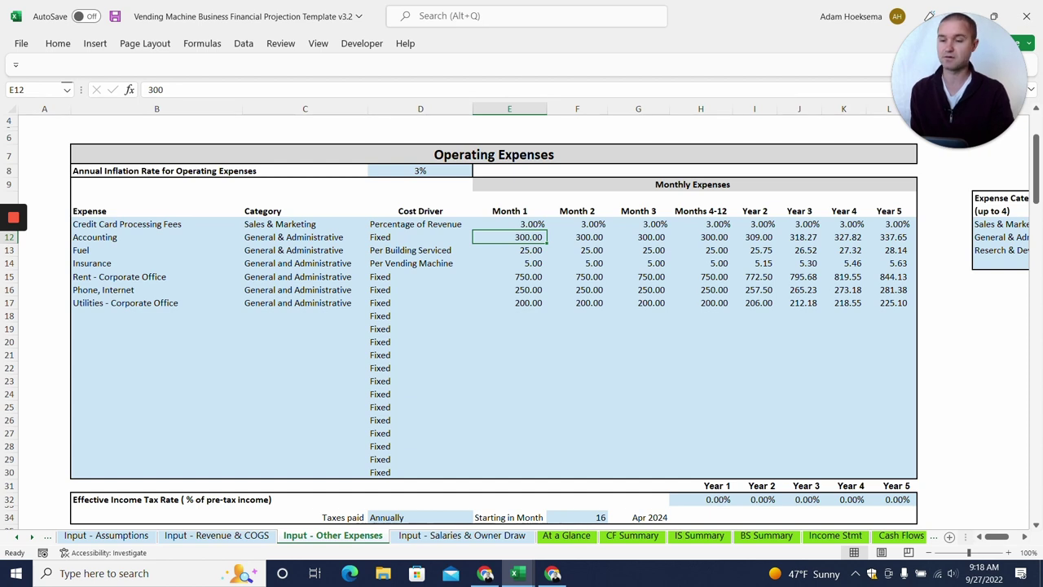
{"action": "left_click", "coordinate": [420, 250]}
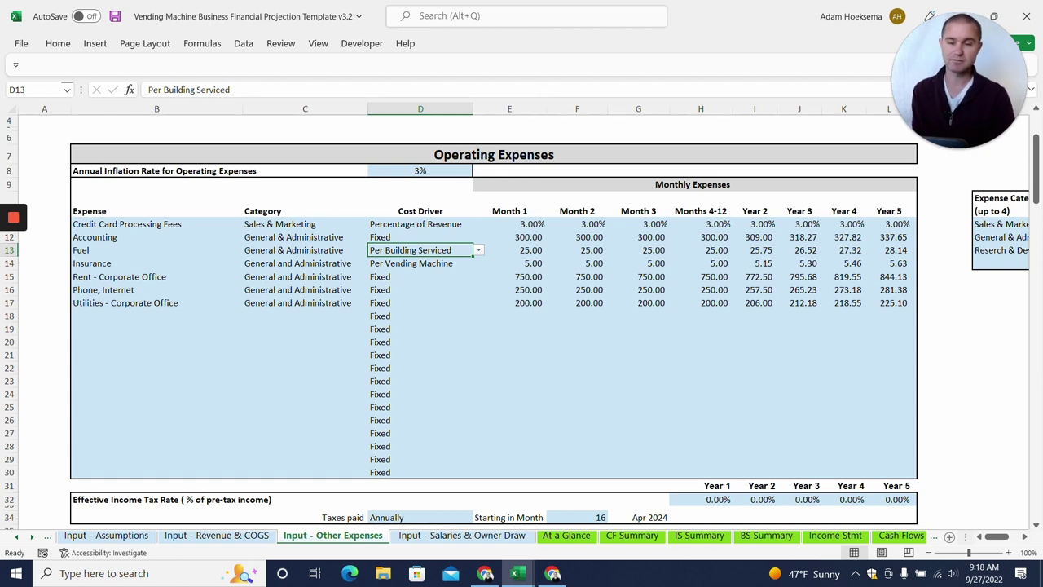
{"action": "left_click", "coordinate": [420, 263]}
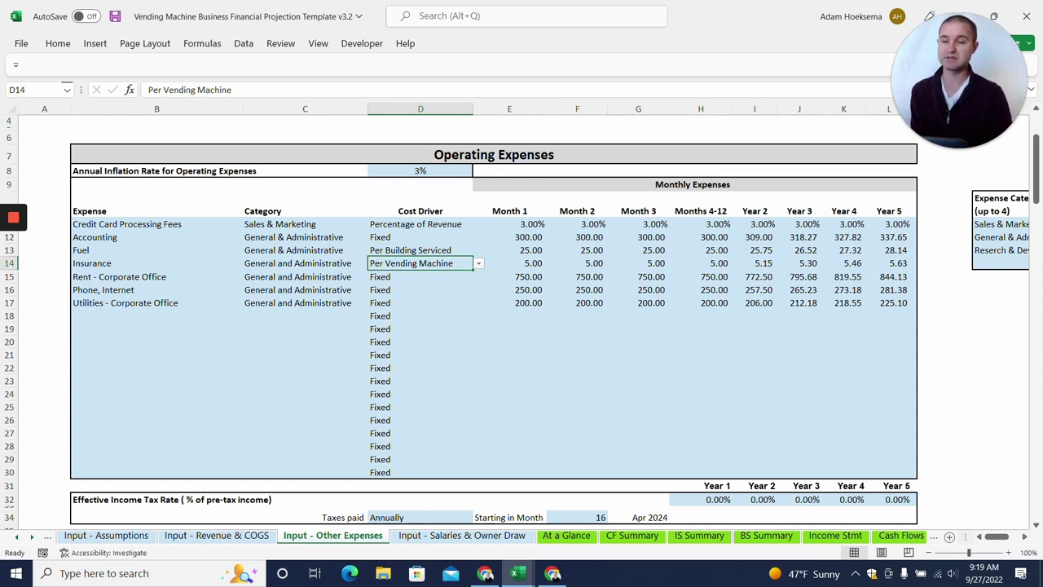
{"action": "left_click", "coordinate": [419, 250]}
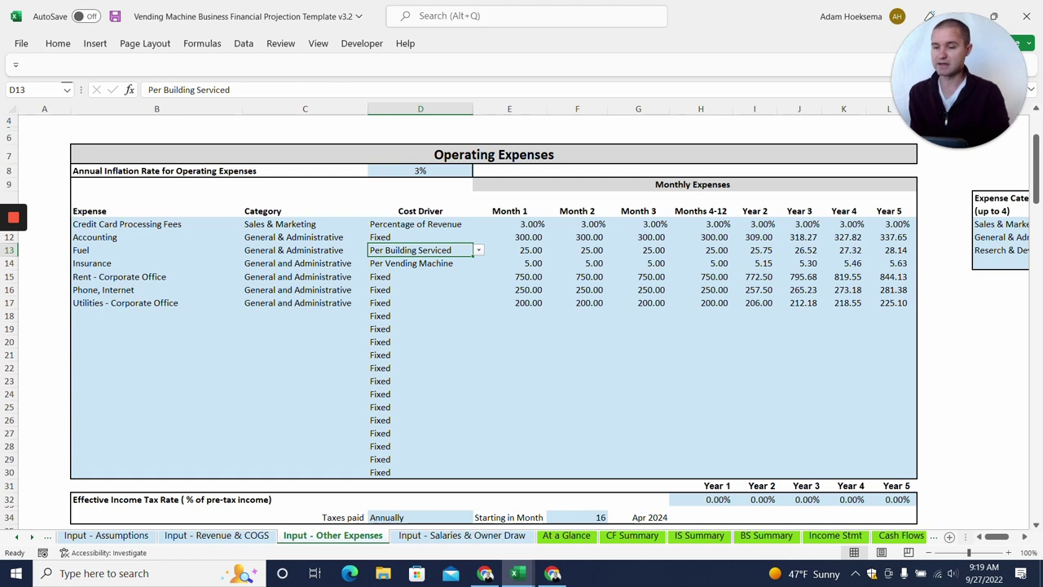
{"action": "left_click", "coordinate": [420, 263]}
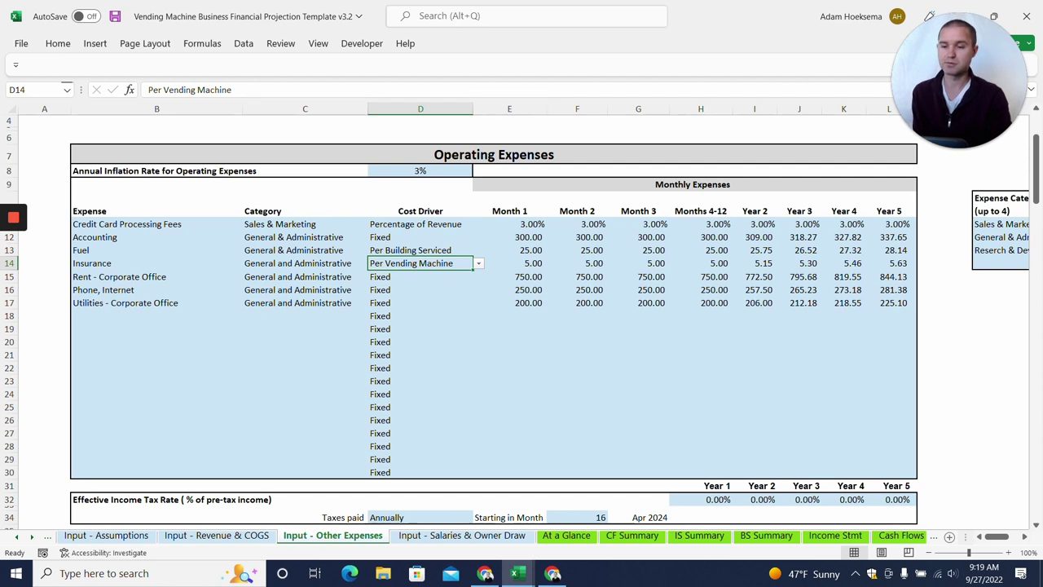
{"action": "left_click", "coordinate": [509, 276]}
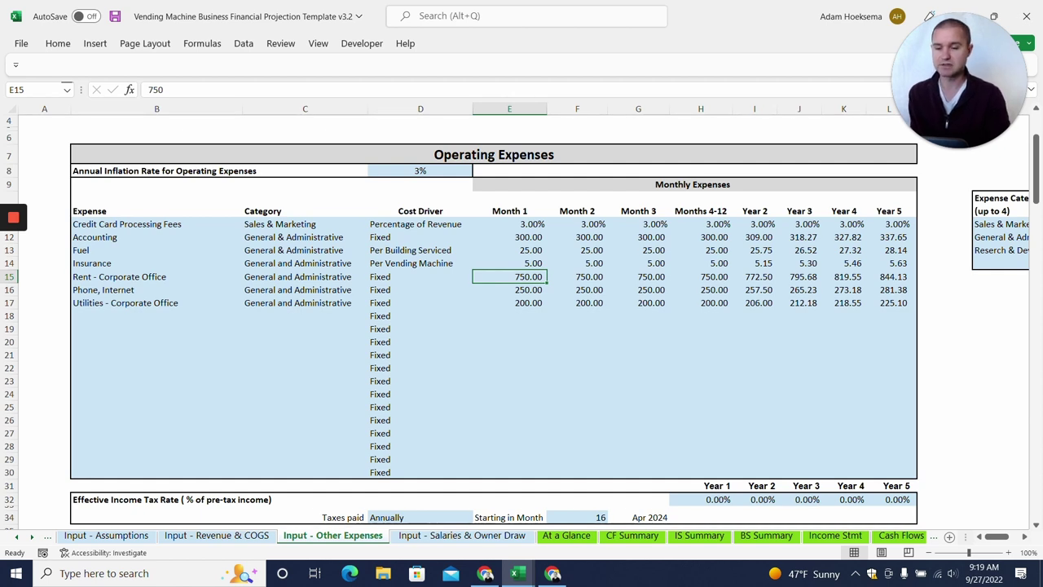
- Open the Input - Salaries & Owner Draw sheet and display its full salaries table at 100% zoom
{"action": "left_click", "coordinate": [433, 535]}
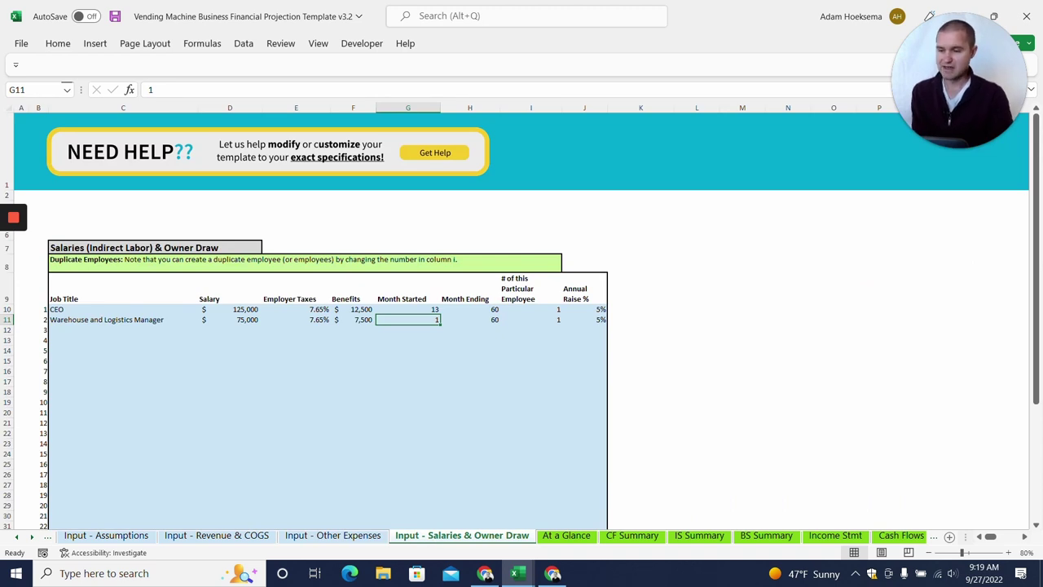
{"action": "left_click", "coordinate": [1008, 553]}
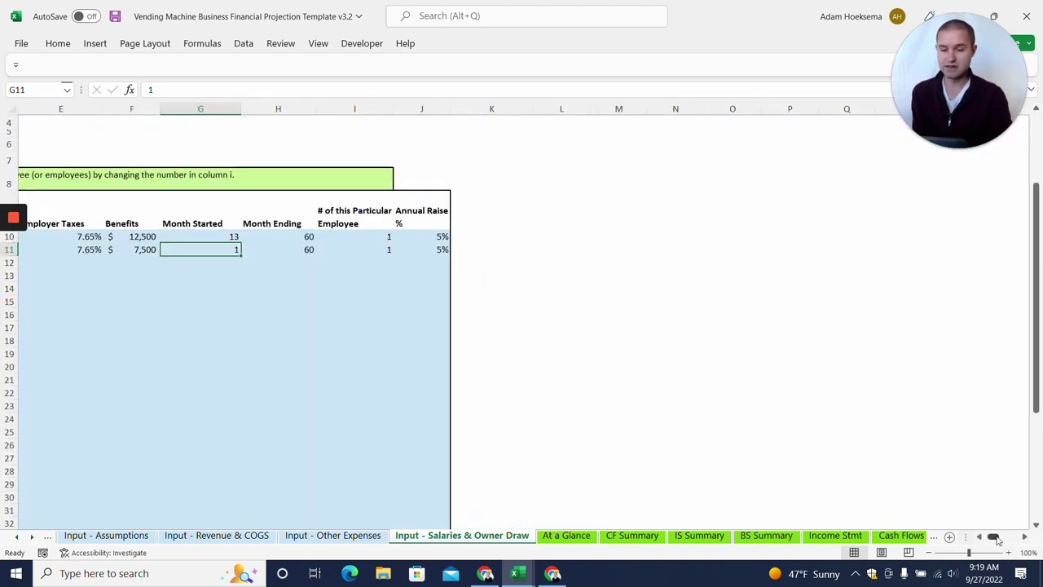
{"action": "left_click", "coordinate": [1009, 553]}
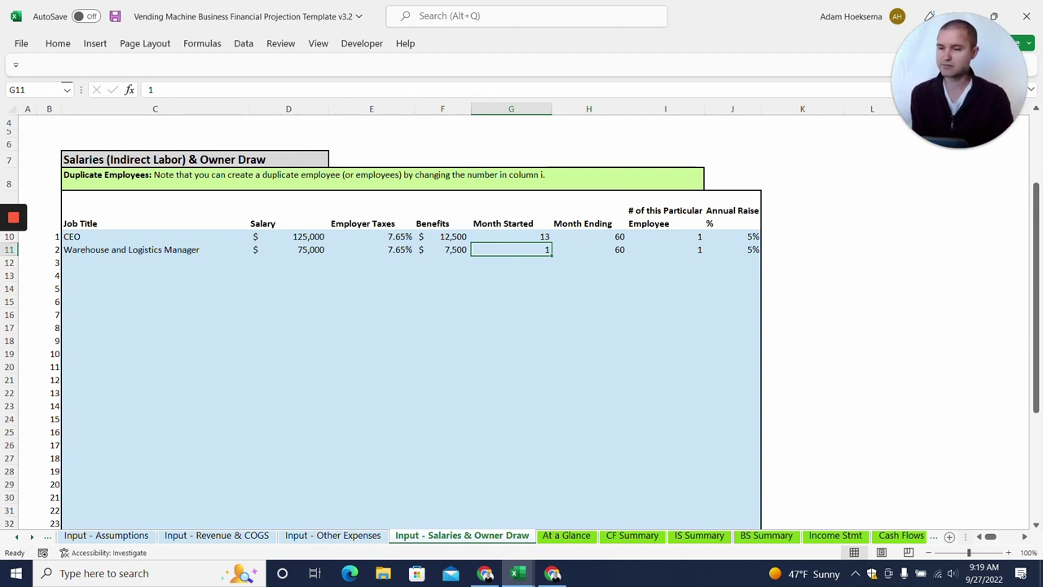
- Inspect the starting months for the CEO and the Warehouse and Logistics Manager, and the CEO's annual raise percentage
{"action": "left_click", "coordinate": [511, 237]}
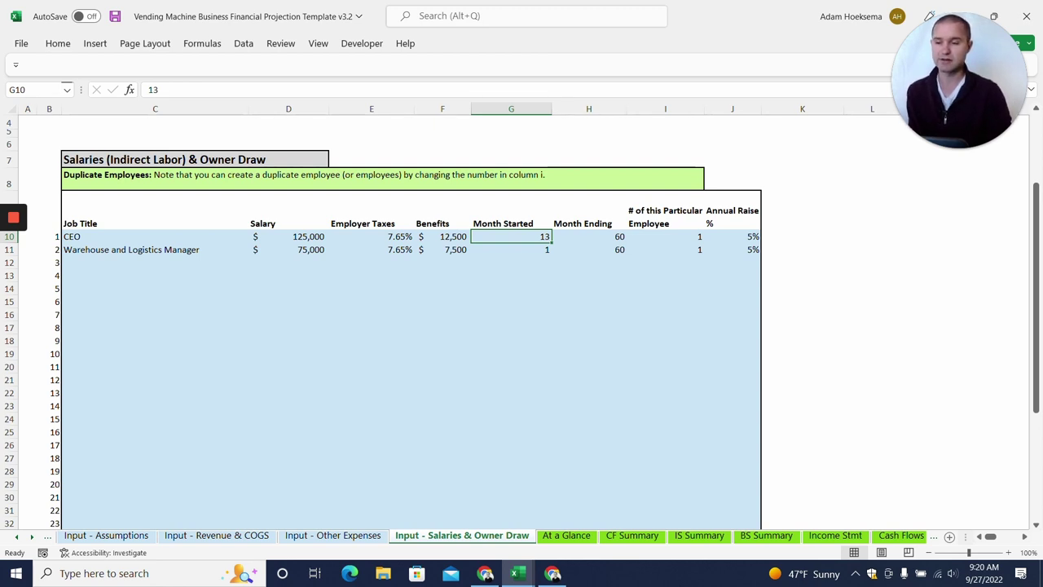
{"action": "left_click", "coordinate": [511, 249]}
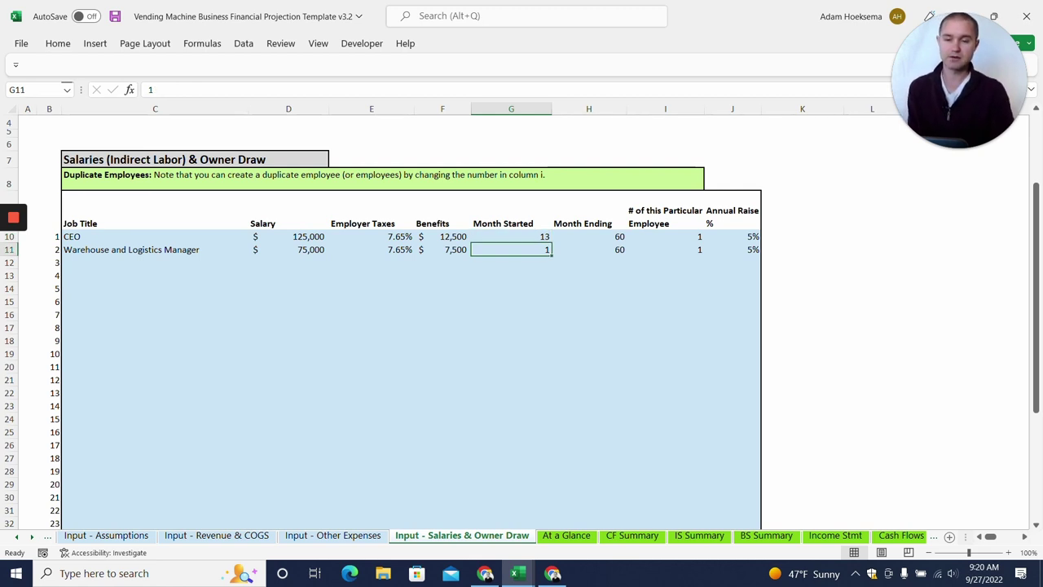
{"action": "left_click", "coordinate": [732, 236]}
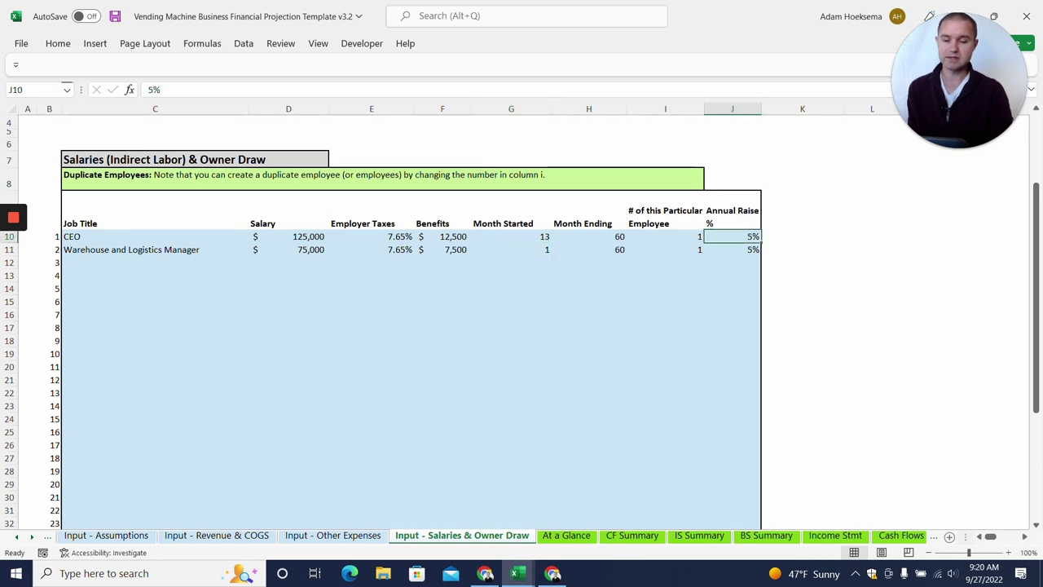
- Open the At a Glance sheet with the profit and loss summary, per-unit data and key ratios
{"action": "left_click", "coordinate": [567, 535]}
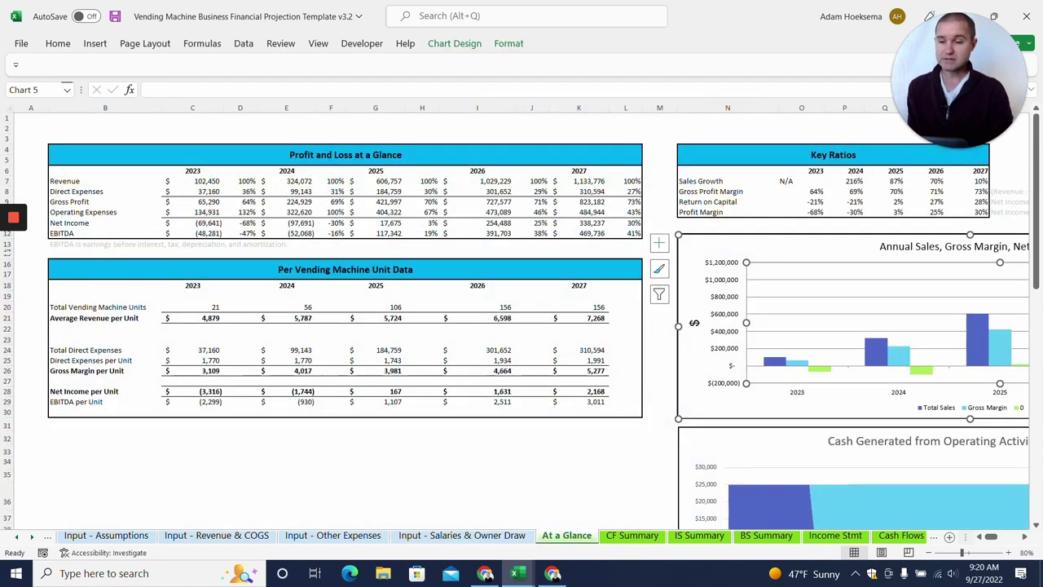